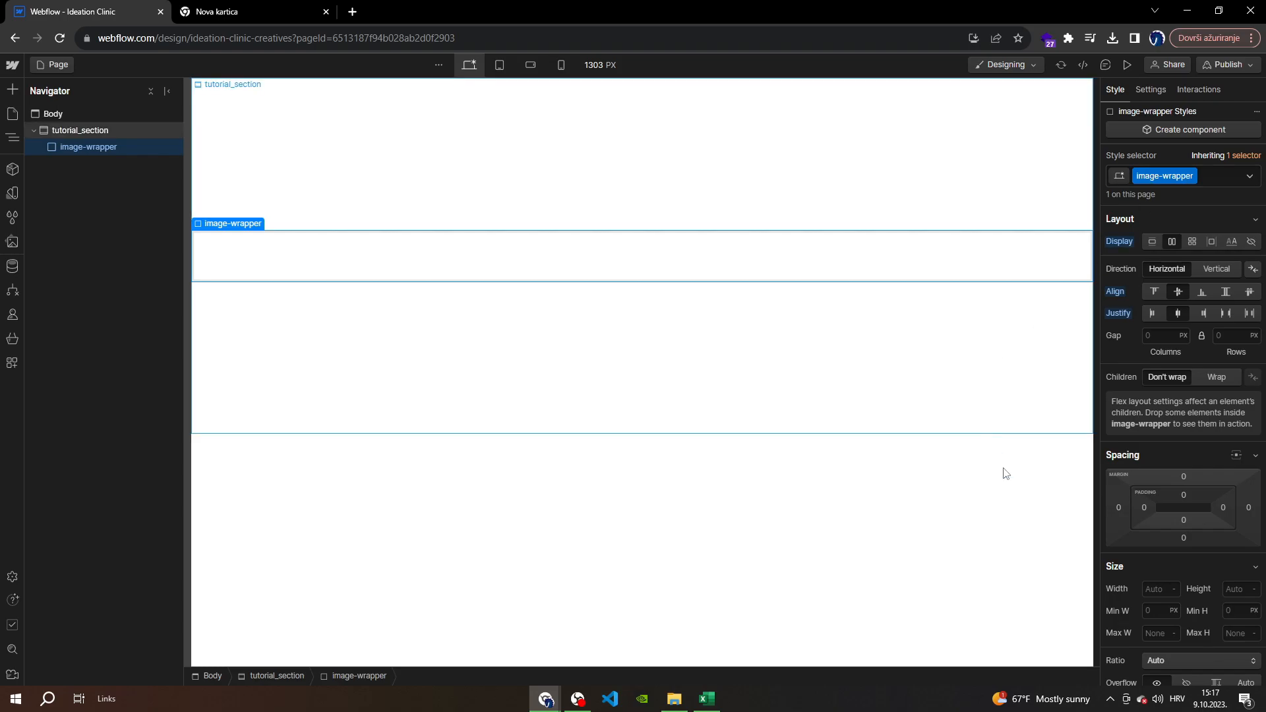
Add a Text Block element inside image-wrapper
{"action": "scroll", "coordinate": [1167, 453], "scroll_direction": "down", "scroll_amount": 2}
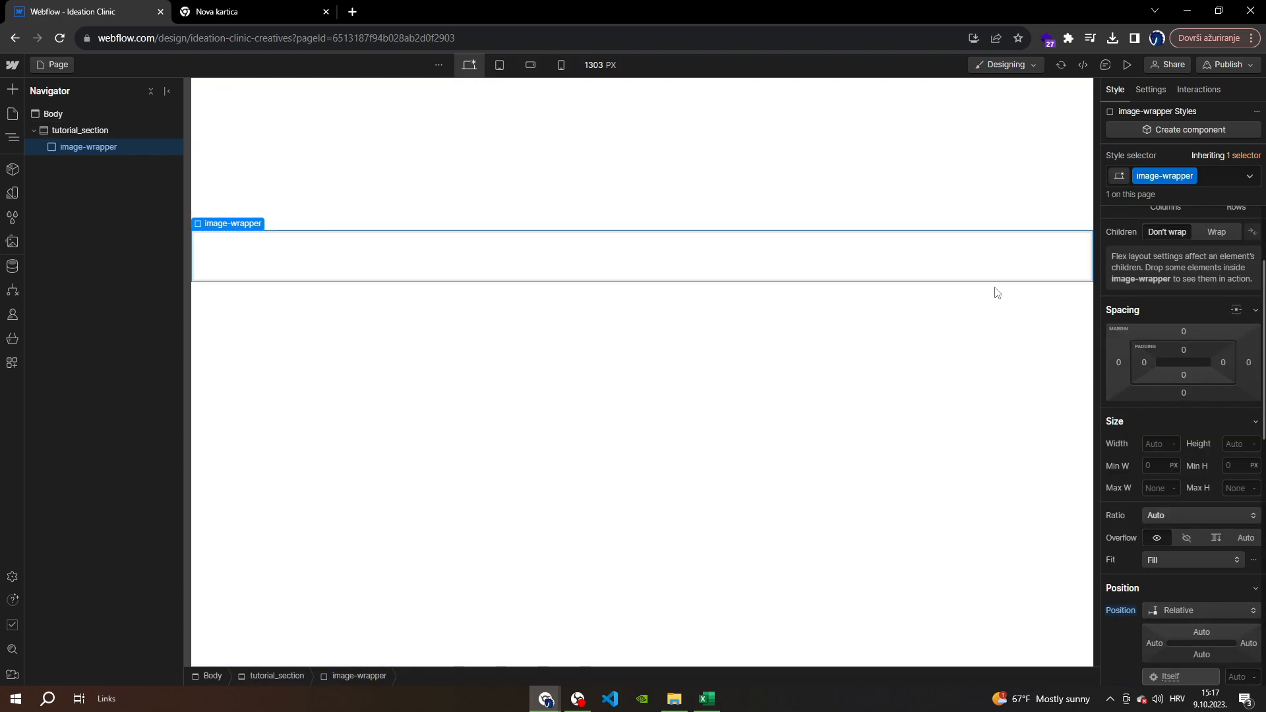
{"action": "left_click", "coordinate": [12, 91]}
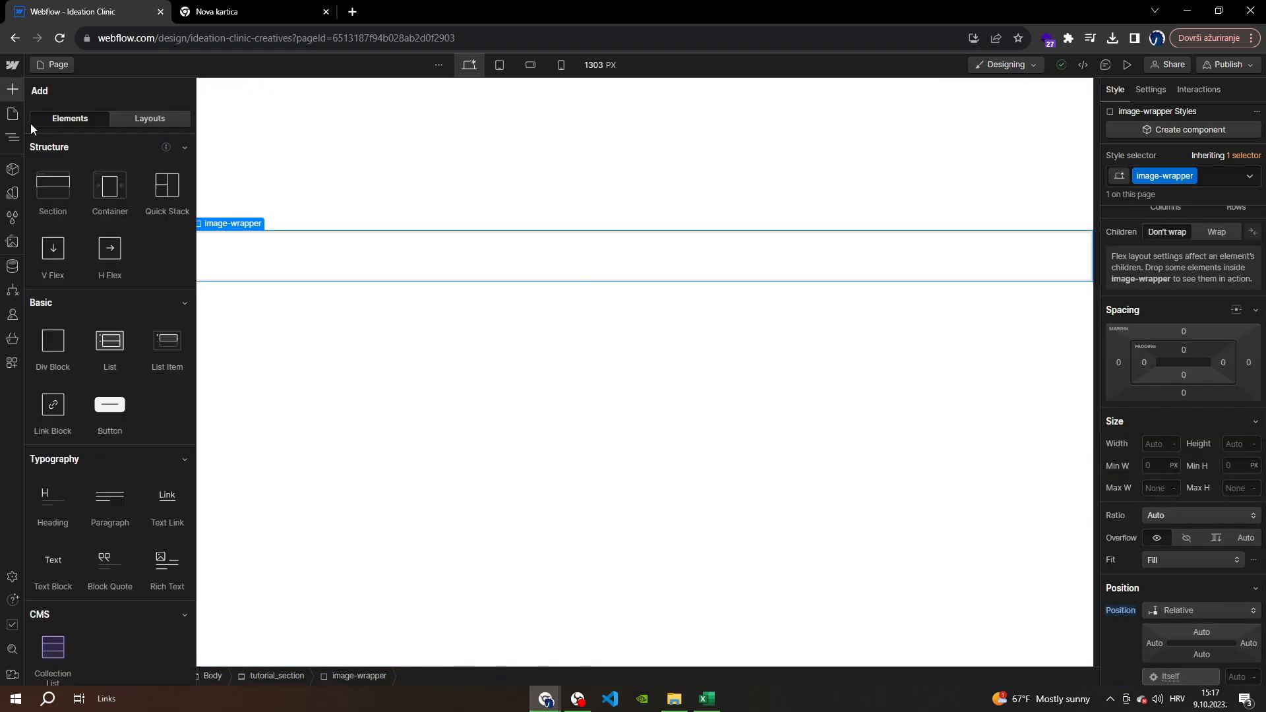
{"action": "scroll", "coordinate": [40, 475], "scroll_direction": "down", "scroll_amount": 2}
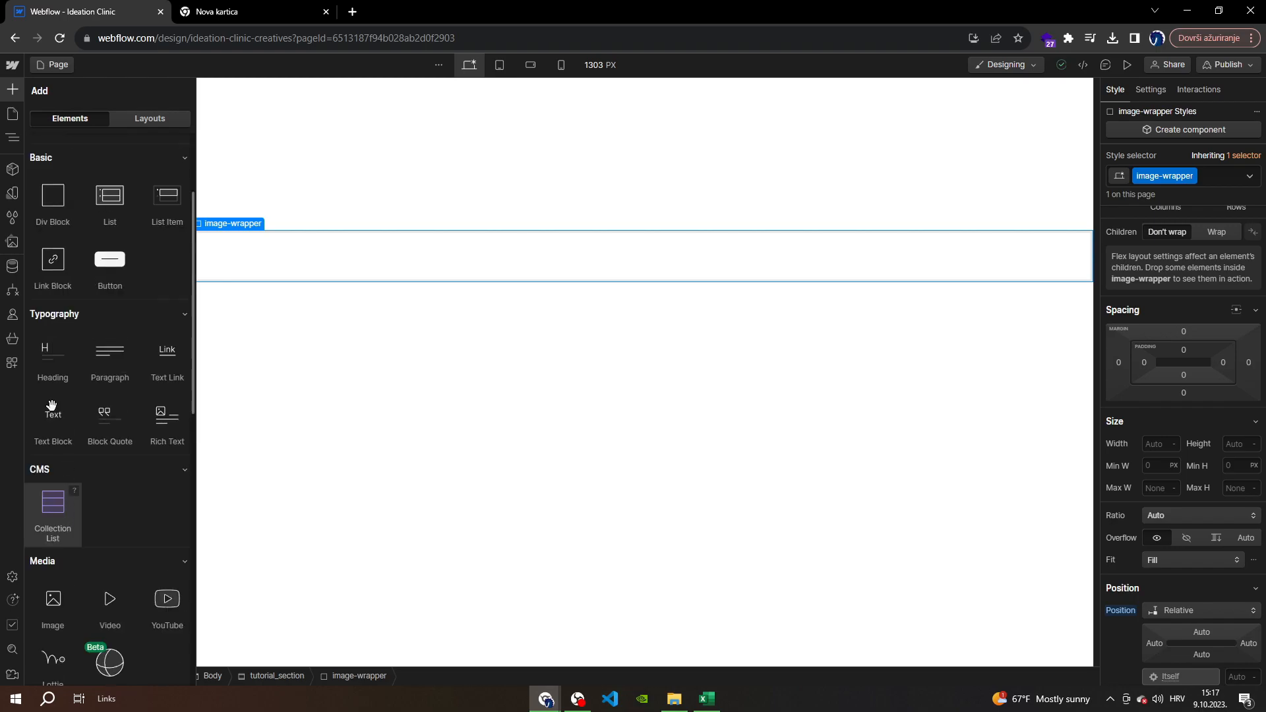
{"action": "left_click_drag", "start_coordinate": [51, 422], "coordinate": [74, 159]}
Add an Image element inside image-wrapper above the Text Block, leaving its placeholder image in place
{"action": "left_click", "coordinate": [12, 90]}
{"action": "scroll", "coordinate": [39, 462], "scroll_direction": "down", "scroll_amount": 1}
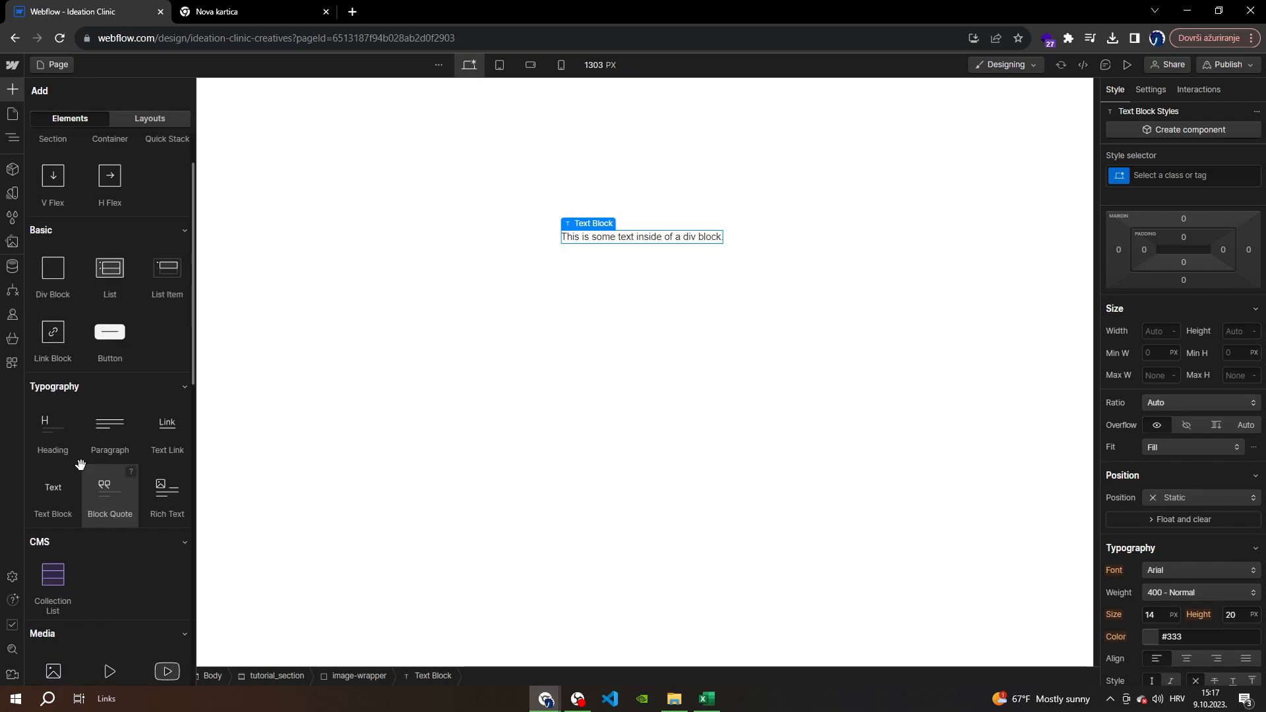
{"action": "scroll", "coordinate": [71, 506], "scroll_direction": "down", "scroll_amount": 3}
{"action": "left_click_drag", "start_coordinate": [69, 469], "coordinate": [93, 163]}
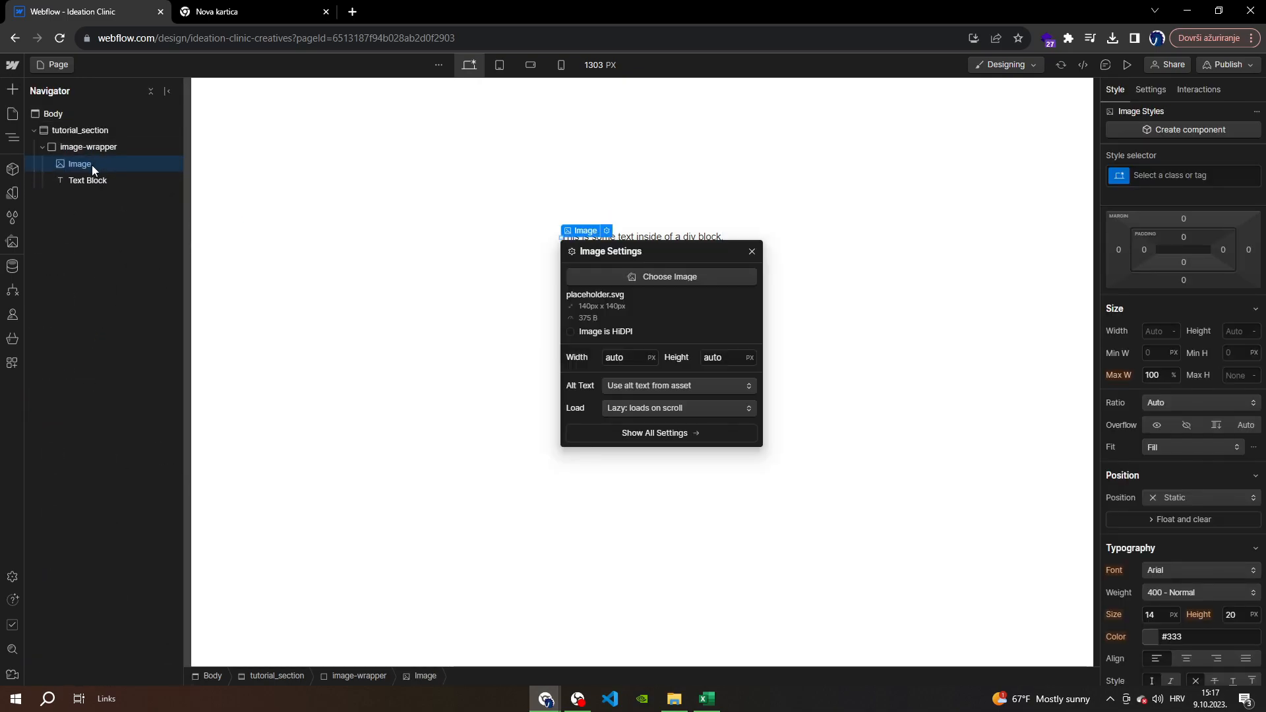
{"action": "left_click", "coordinate": [83, 152]}
{"action": "left_click", "coordinate": [79, 164]}
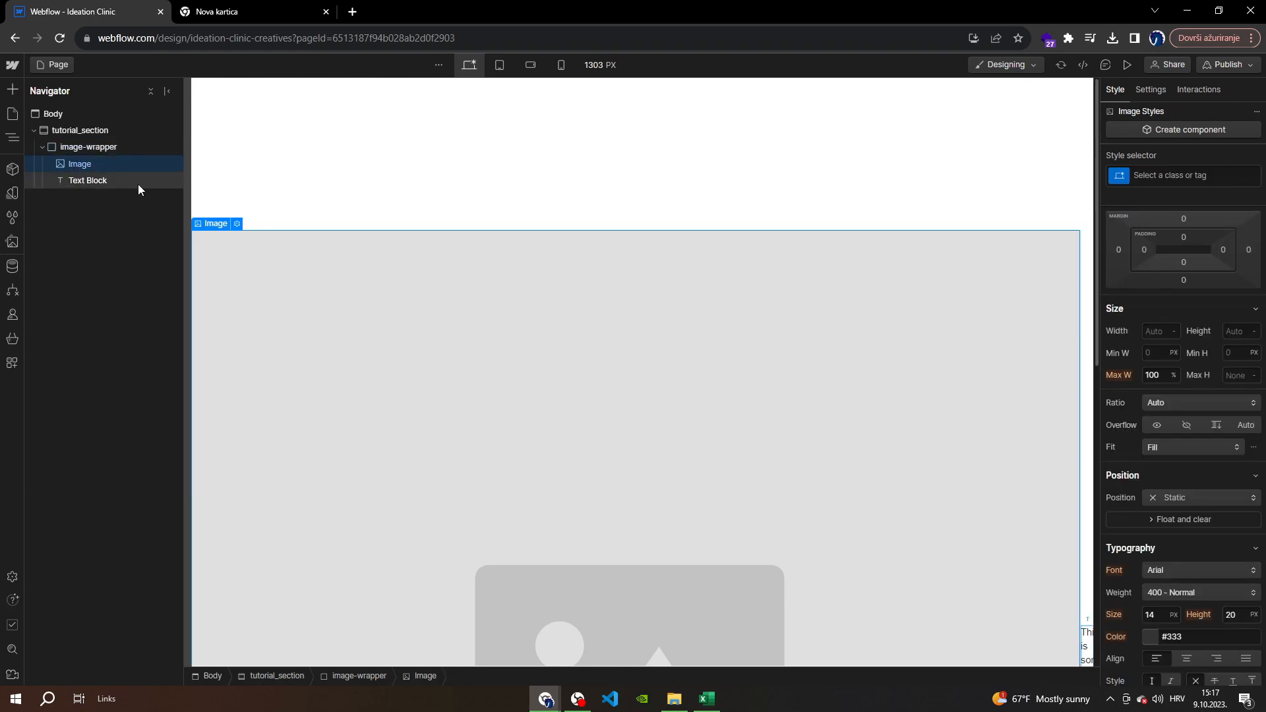
Insert a Container in tutorial_section and nest image-wrapper with its contents inside it
{"action": "left_click", "coordinate": [43, 147]}
{"action": "key", "text": "a"}
{"action": "left_click_drag", "start_coordinate": [106, 193], "coordinate": [69, 169]}
{"action": "left_click", "coordinate": [52, 163]}
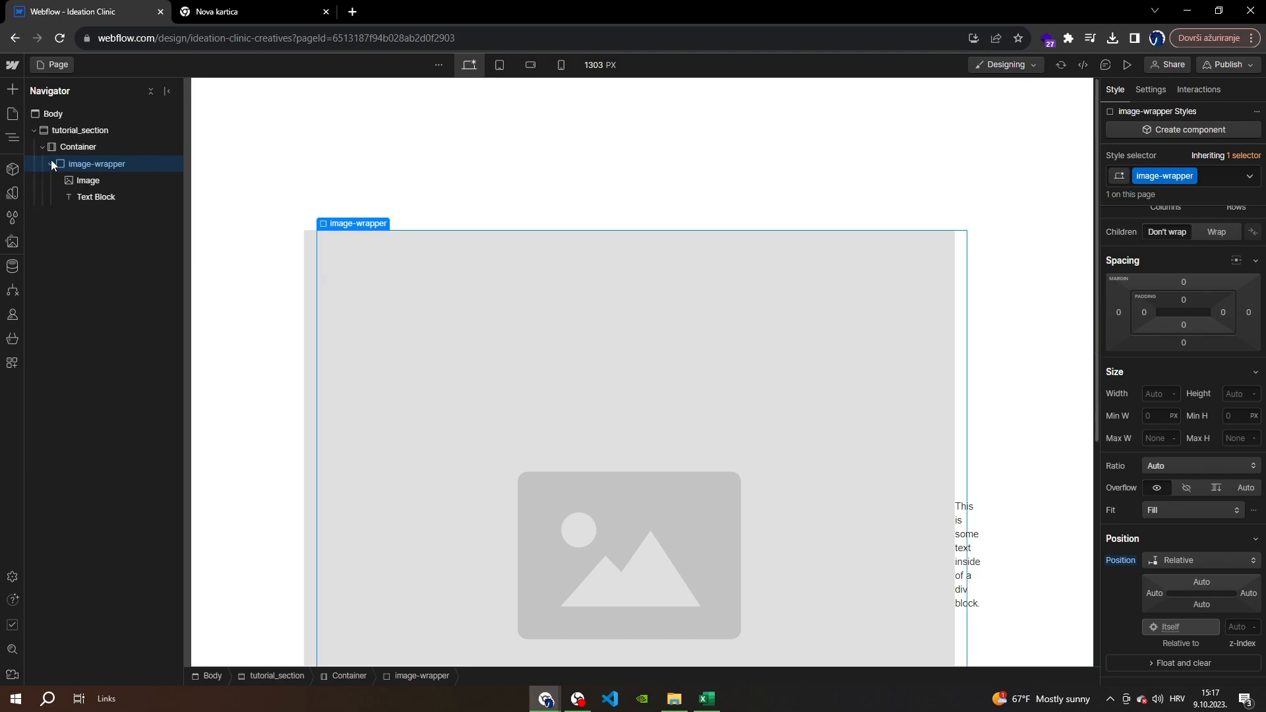
Replace the placeholder in the Image element with the rooftop photo from the site's assets
{"action": "left_click", "coordinate": [84, 180]}
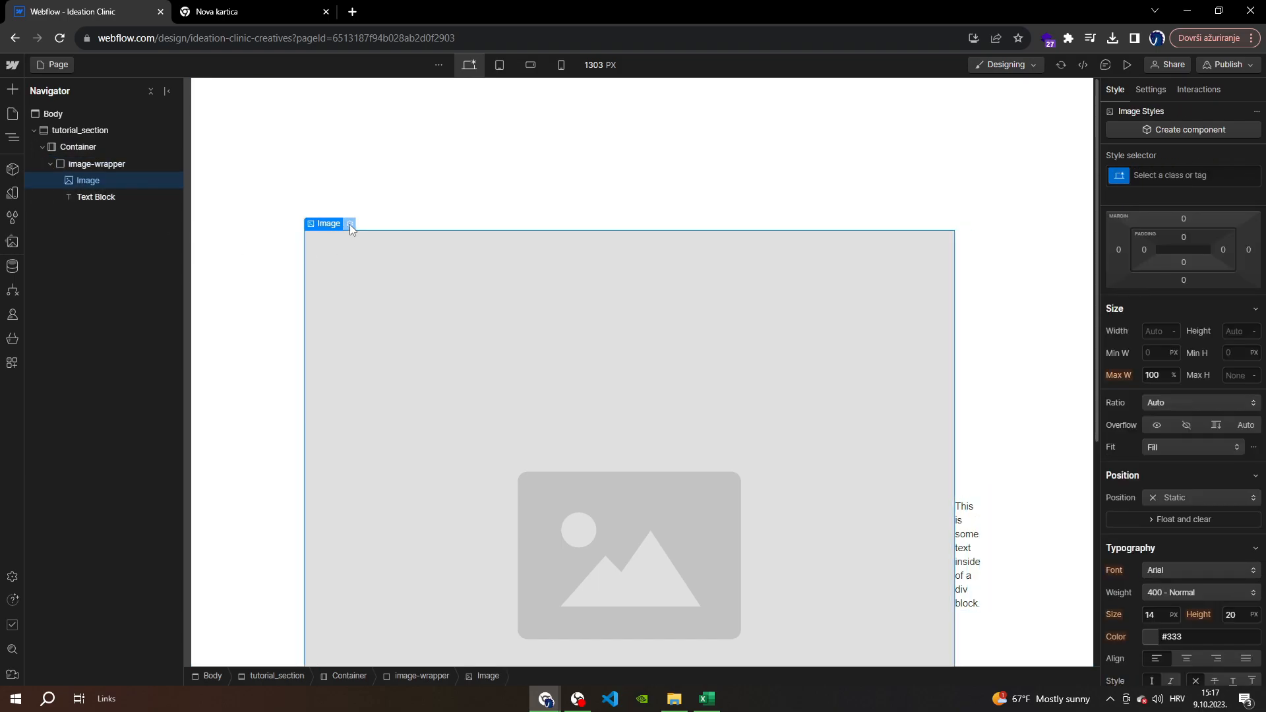
{"action": "left_click", "coordinate": [349, 225]}
{"action": "left_click", "coordinate": [388, 291]}
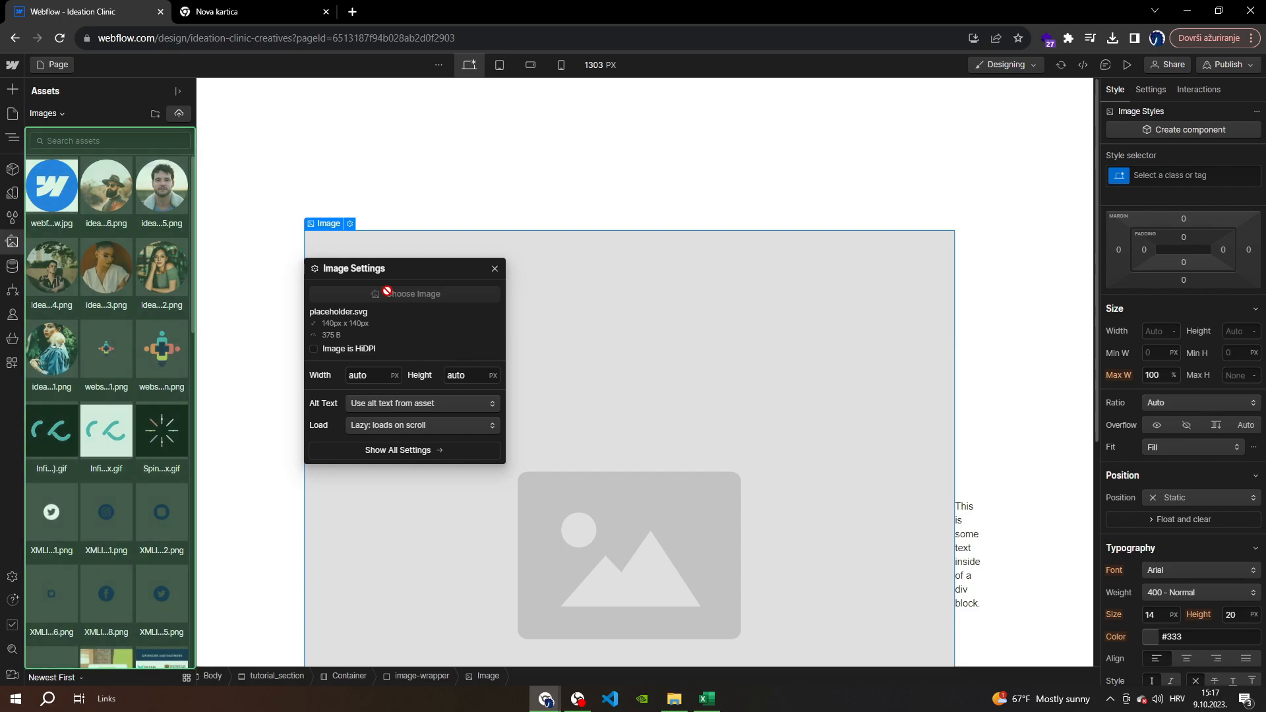
{"action": "scroll", "coordinate": [67, 376], "scroll_direction": "down", "scroll_amount": 5}
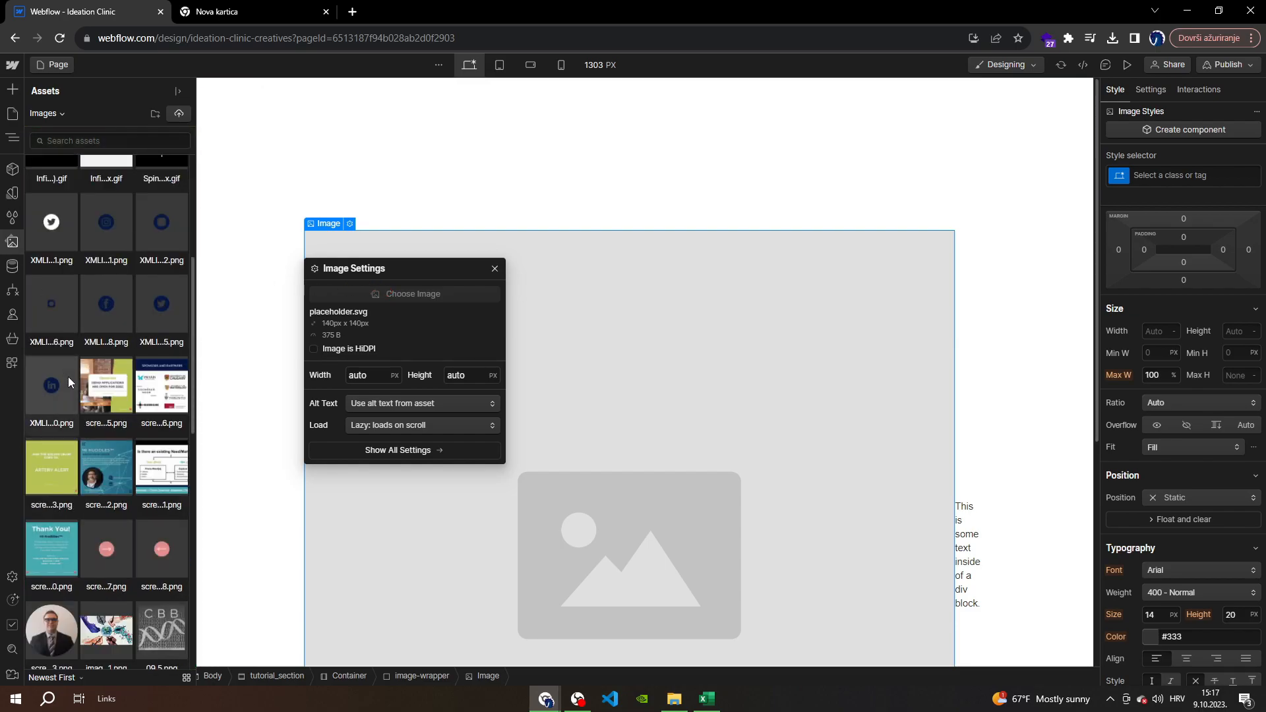
{"action": "scroll", "coordinate": [68, 377], "scroll_direction": "down", "scroll_amount": 2}
{"action": "scroll", "coordinate": [79, 407], "scroll_direction": "down", "scroll_amount": 3}
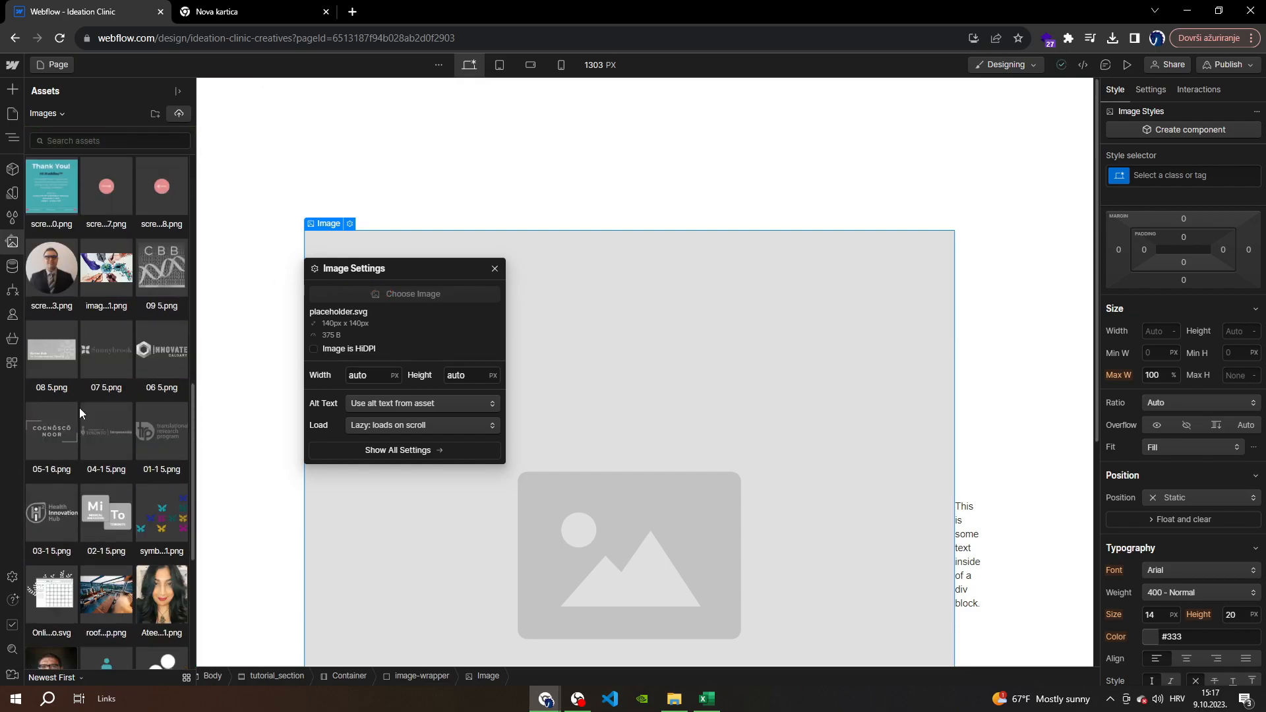
{"action": "scroll", "coordinate": [79, 407], "scroll_direction": "down", "scroll_amount": 3}
{"action": "scroll", "coordinate": [81, 402], "scroll_direction": "down", "scroll_amount": 2}
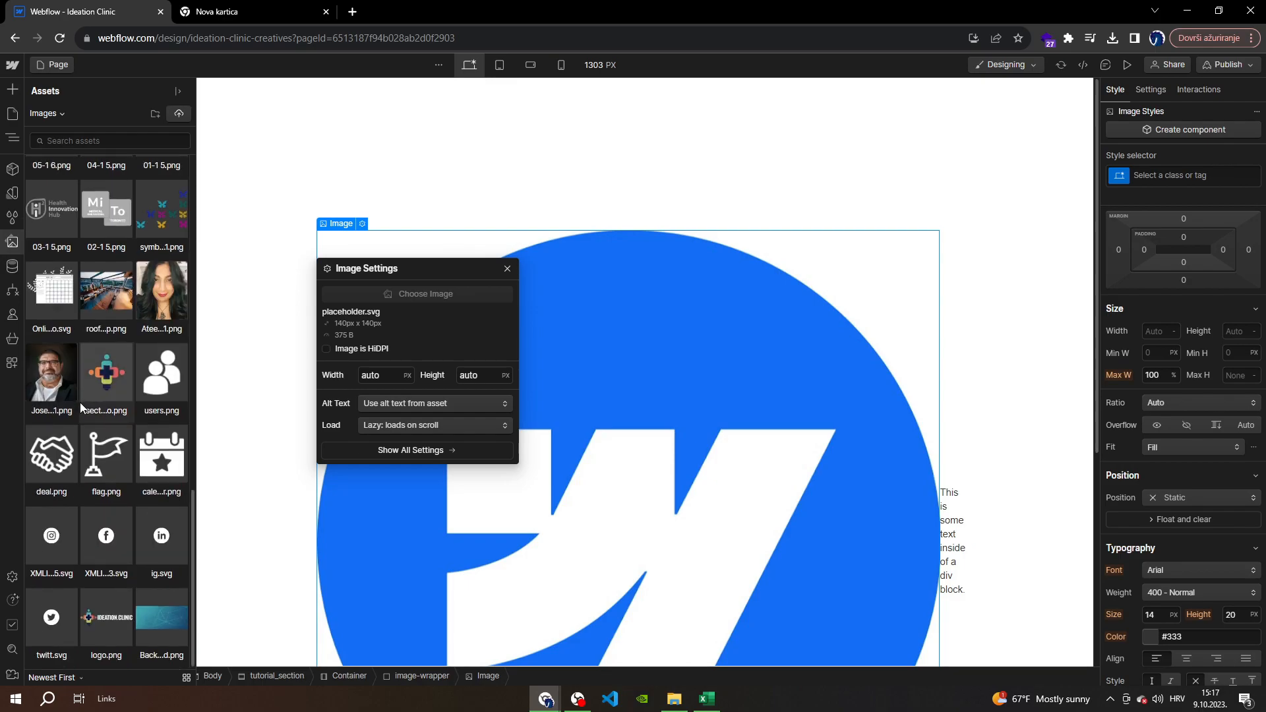
{"action": "scroll", "coordinate": [81, 402], "scroll_direction": "up", "scroll_amount": 1}
{"action": "left_click", "coordinate": [98, 373]}
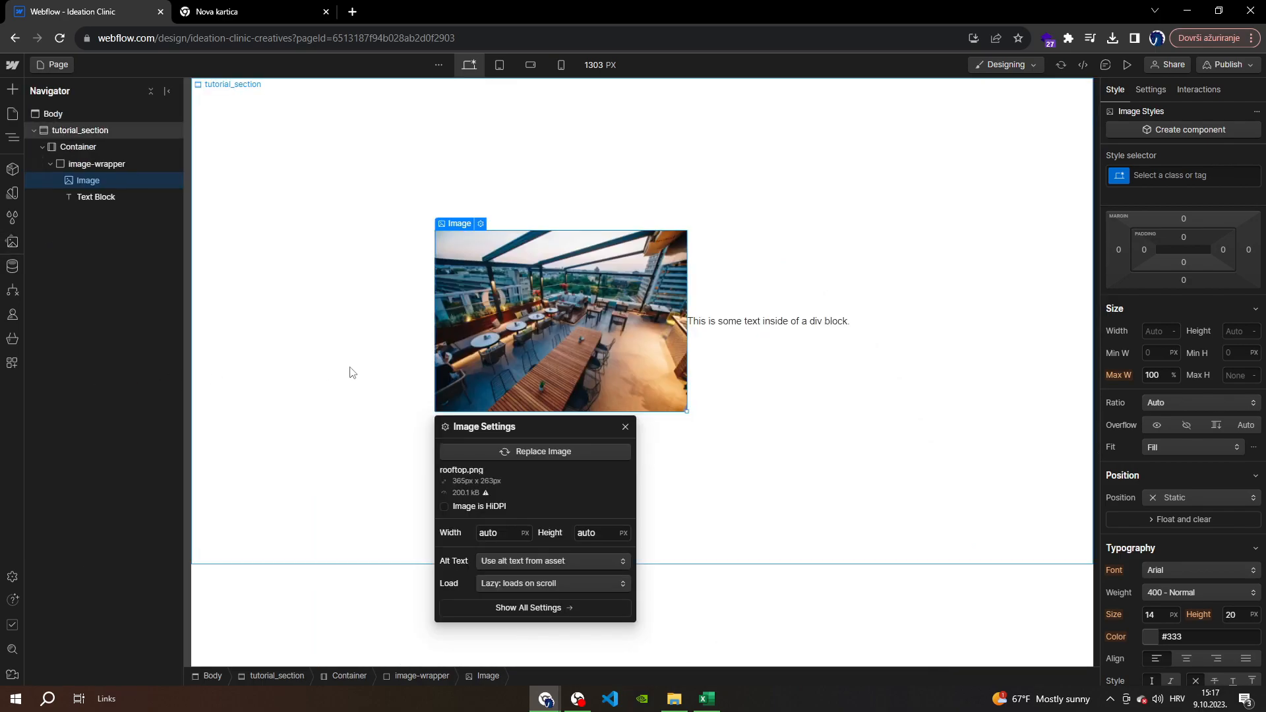
Set the display of image-wrapper to Block so the image and the text stack vertically
{"action": "left_click", "coordinate": [97, 145]}
{"action": "left_click", "coordinate": [96, 163]}
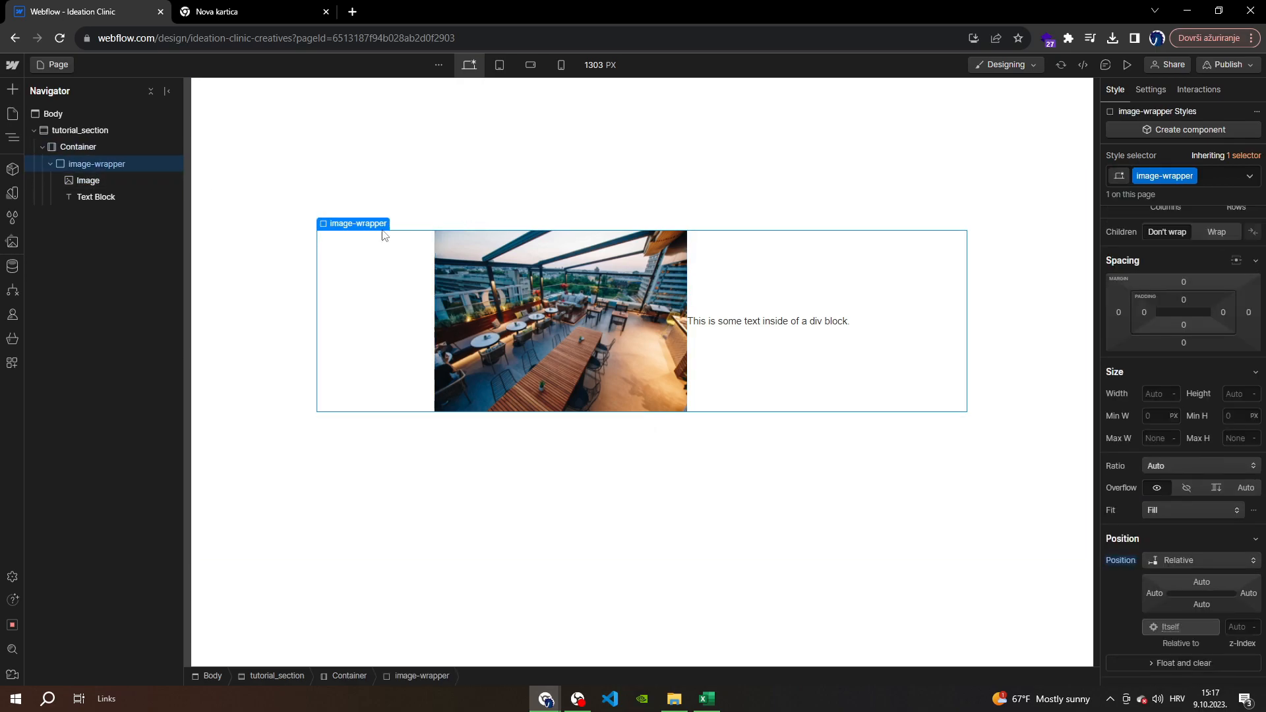
{"action": "left_click", "coordinate": [1173, 396]}
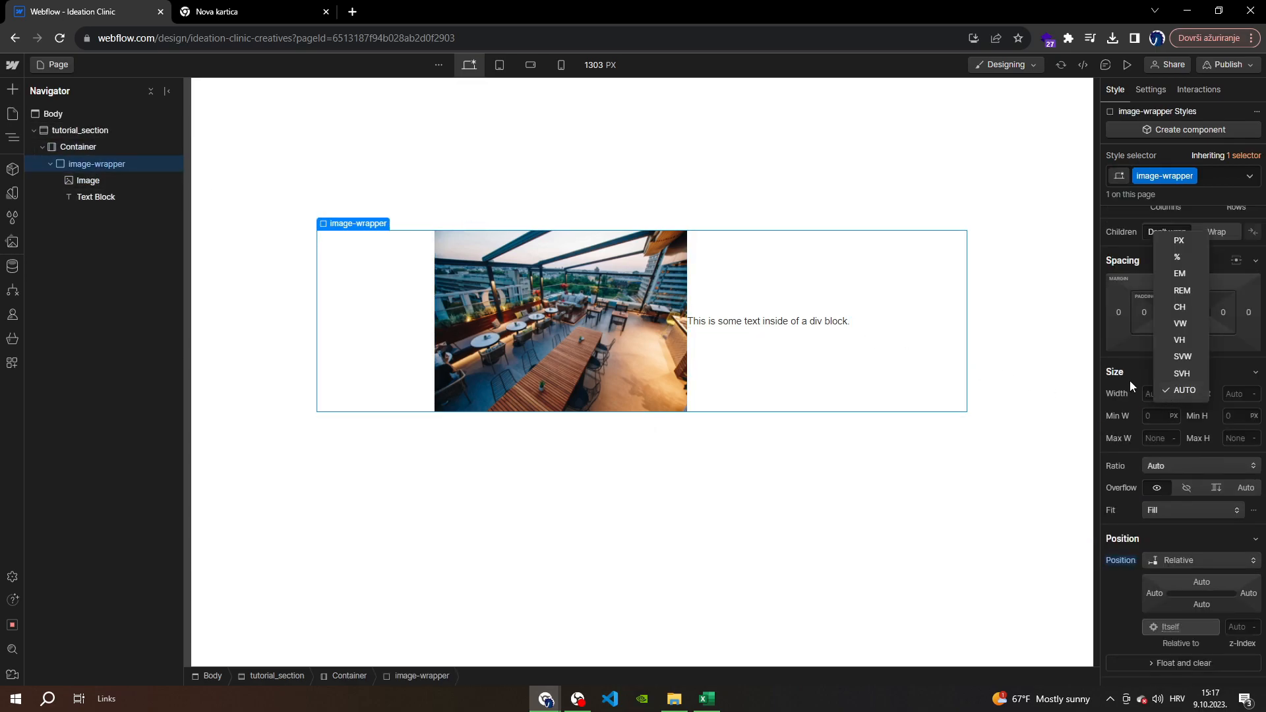
{"action": "left_click", "coordinate": [1141, 376]}
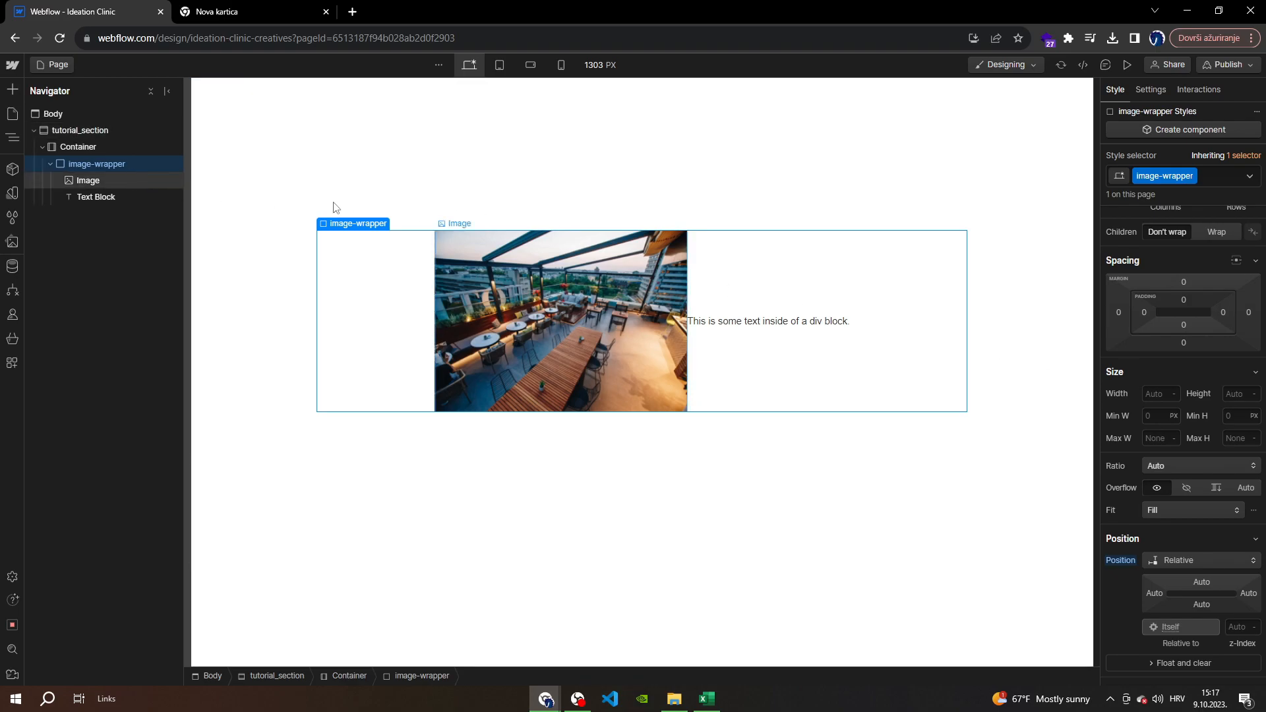
{"action": "scroll", "coordinate": [1154, 283], "scroll_direction": "up", "scroll_amount": 3}
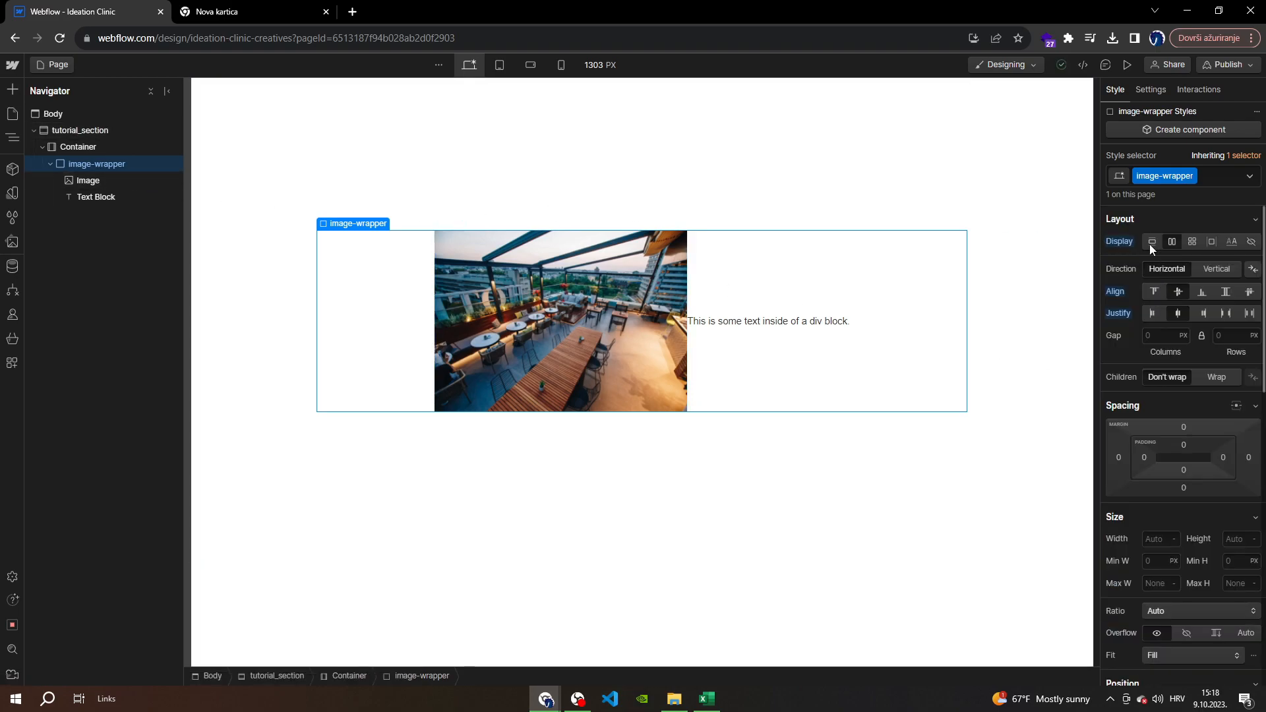
{"action": "left_click", "coordinate": [1149, 241]}
{"action": "scroll", "coordinate": [1160, 488], "scroll_direction": "down", "scroll_amount": 1}
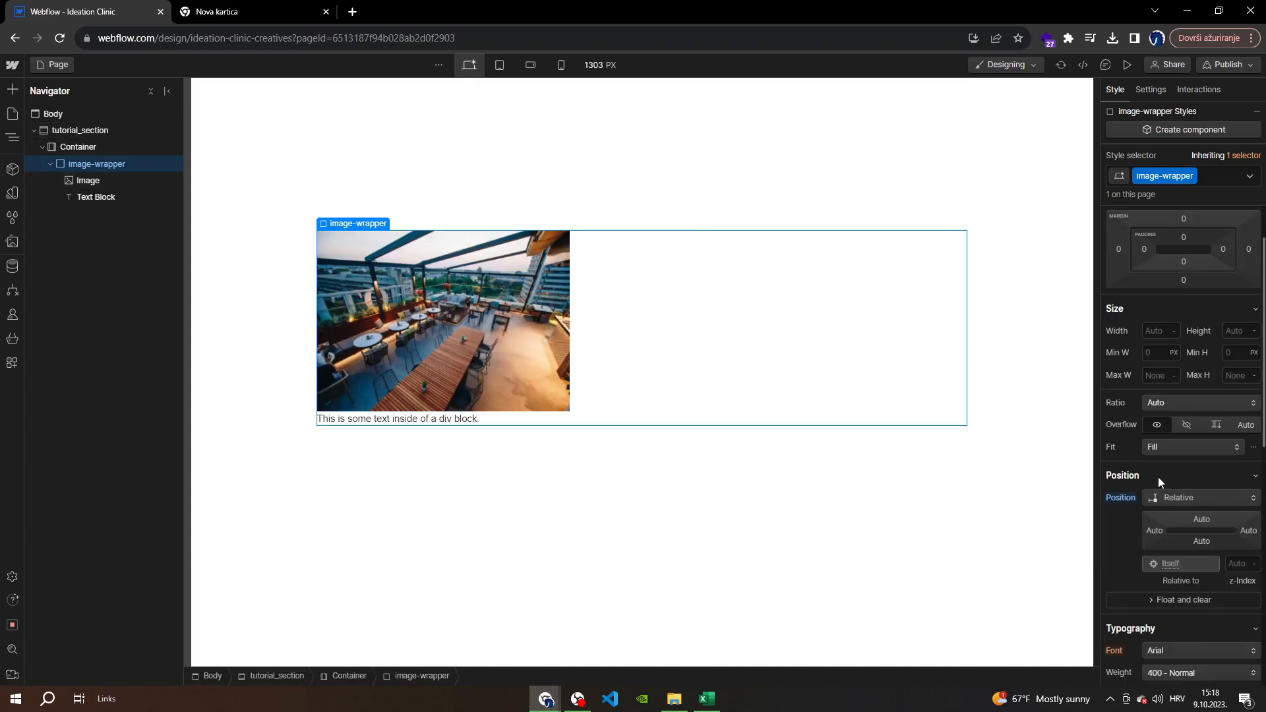
Switch the position of image-wrapper to Static and back to Relative
{"action": "left_click", "coordinate": [1171, 496]}
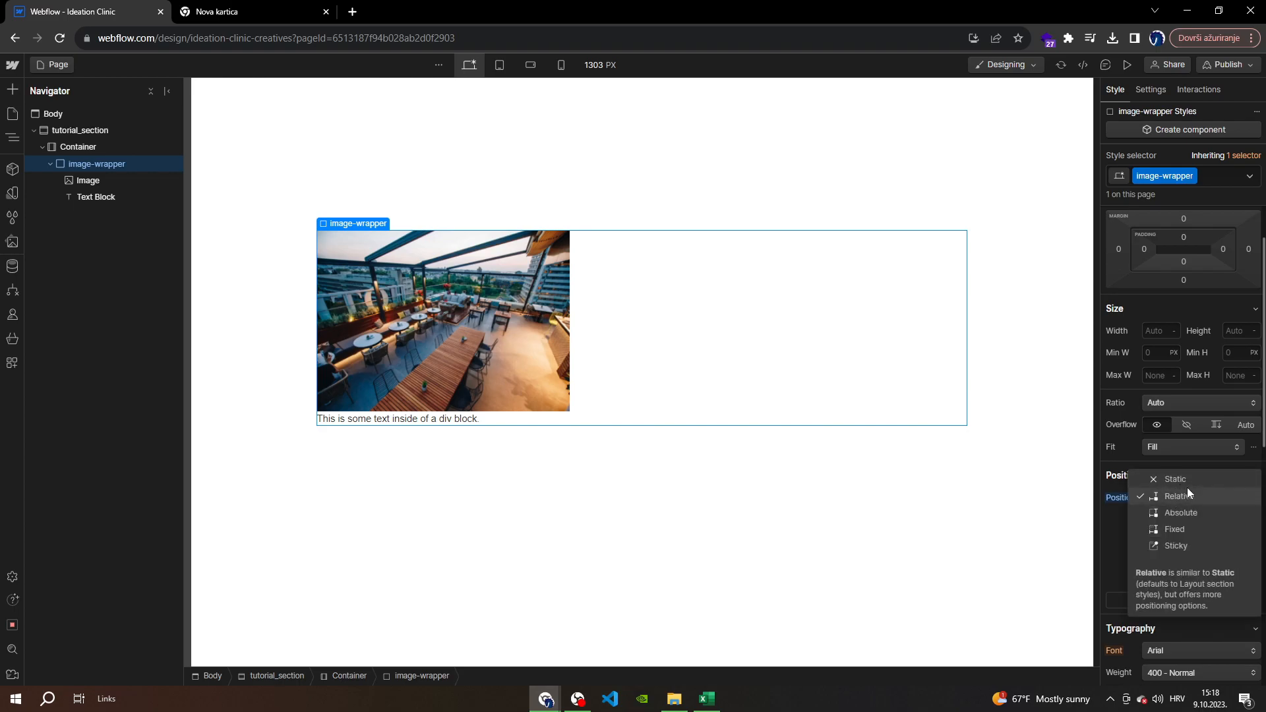
{"action": "left_click", "coordinate": [1181, 481]}
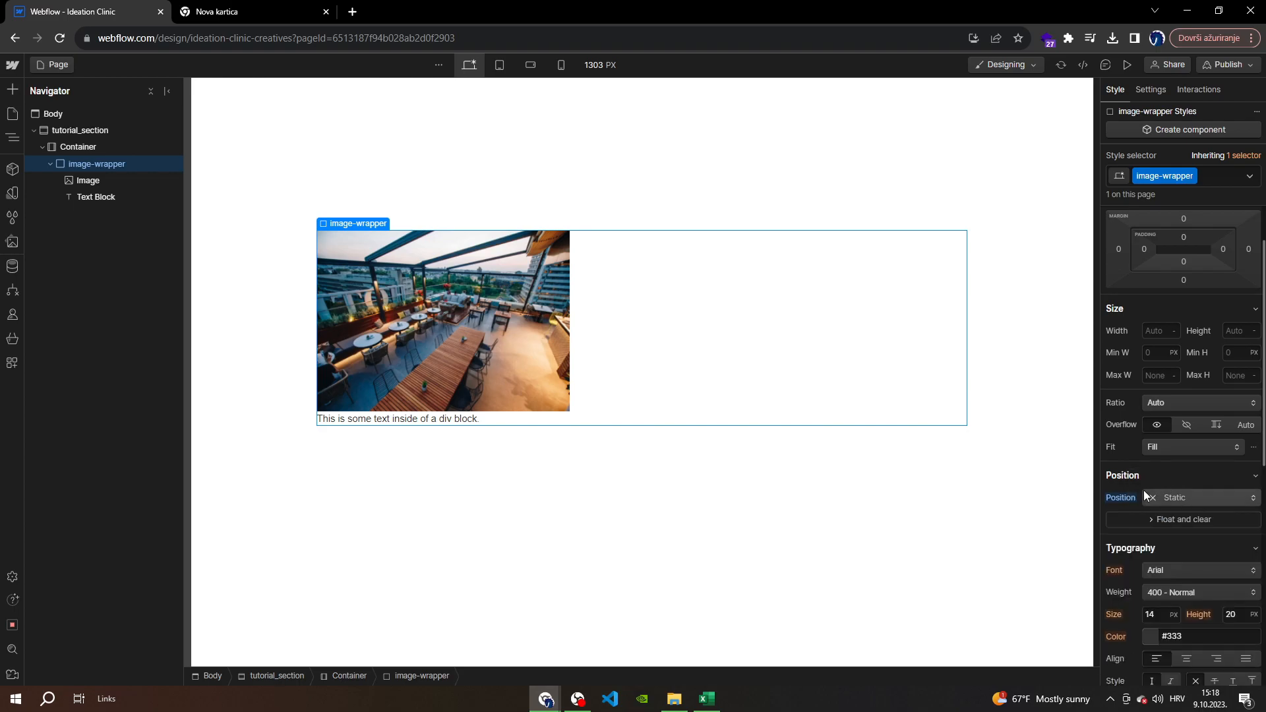
{"action": "left_click", "coordinate": [1194, 500]}
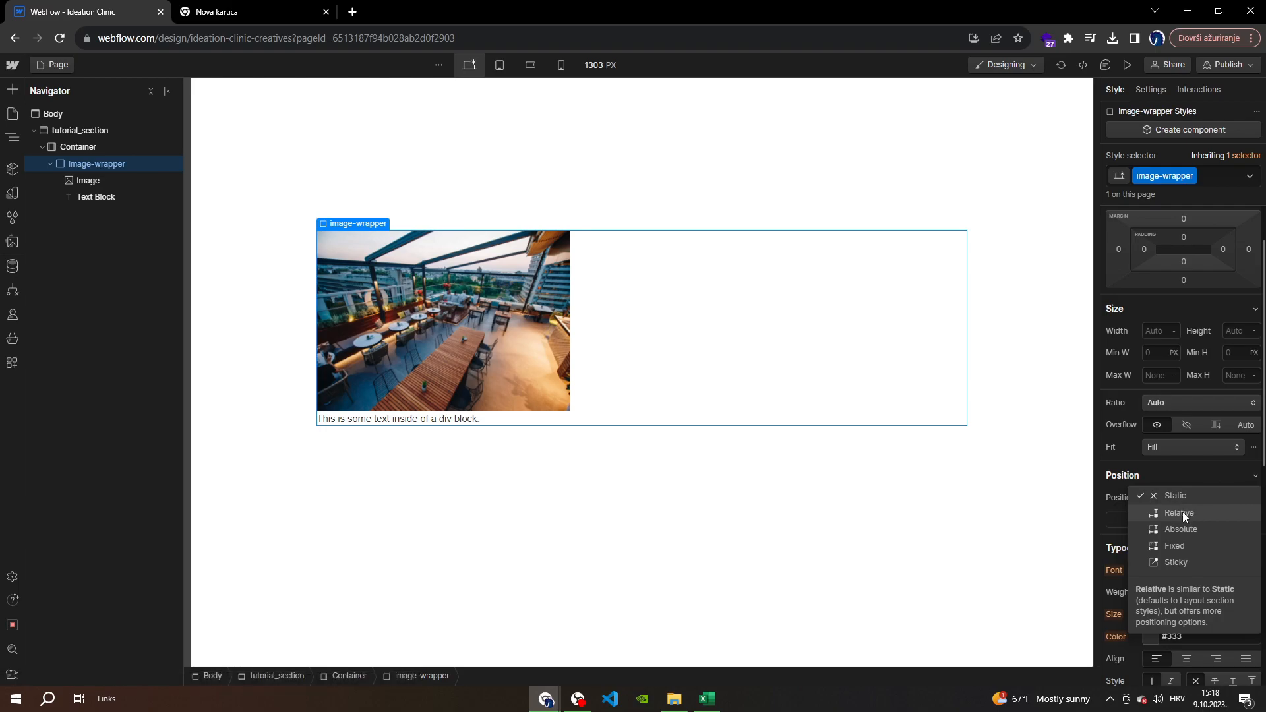
{"action": "left_click", "coordinate": [1186, 512]}
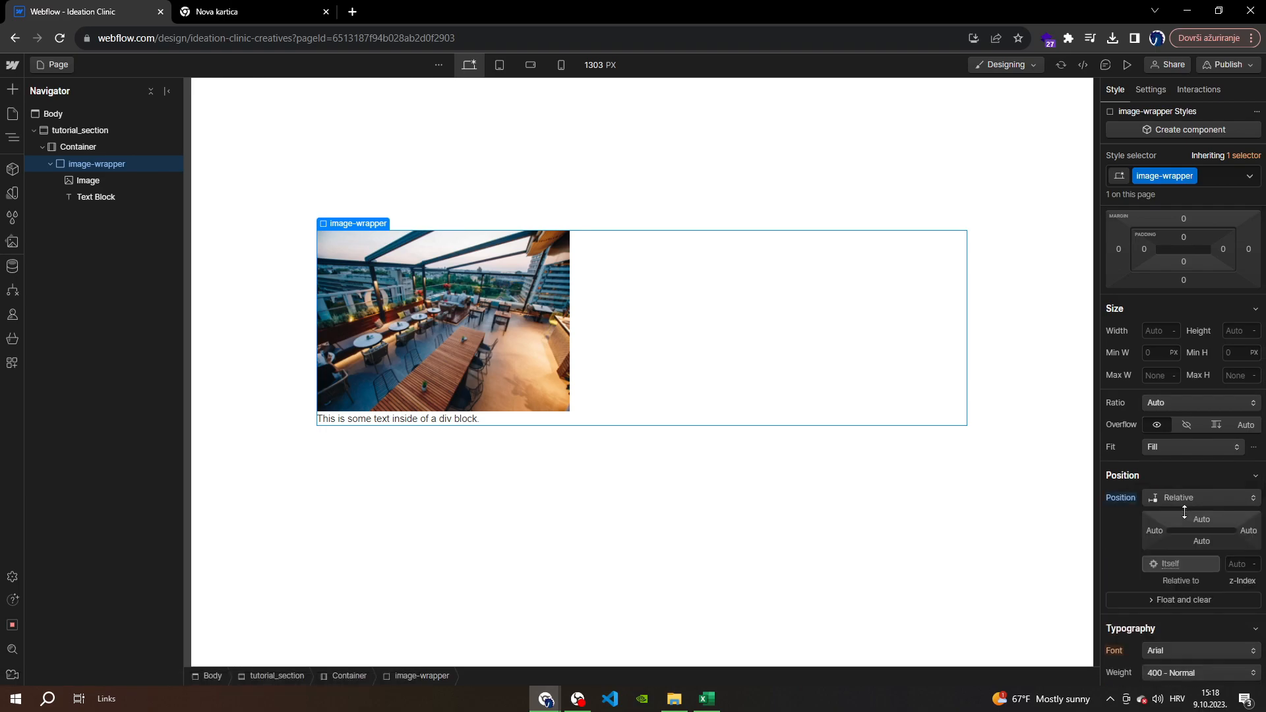
Set the position of the Text Block inside image-wrapper to Absolute
{"action": "left_click", "coordinate": [98, 203]}
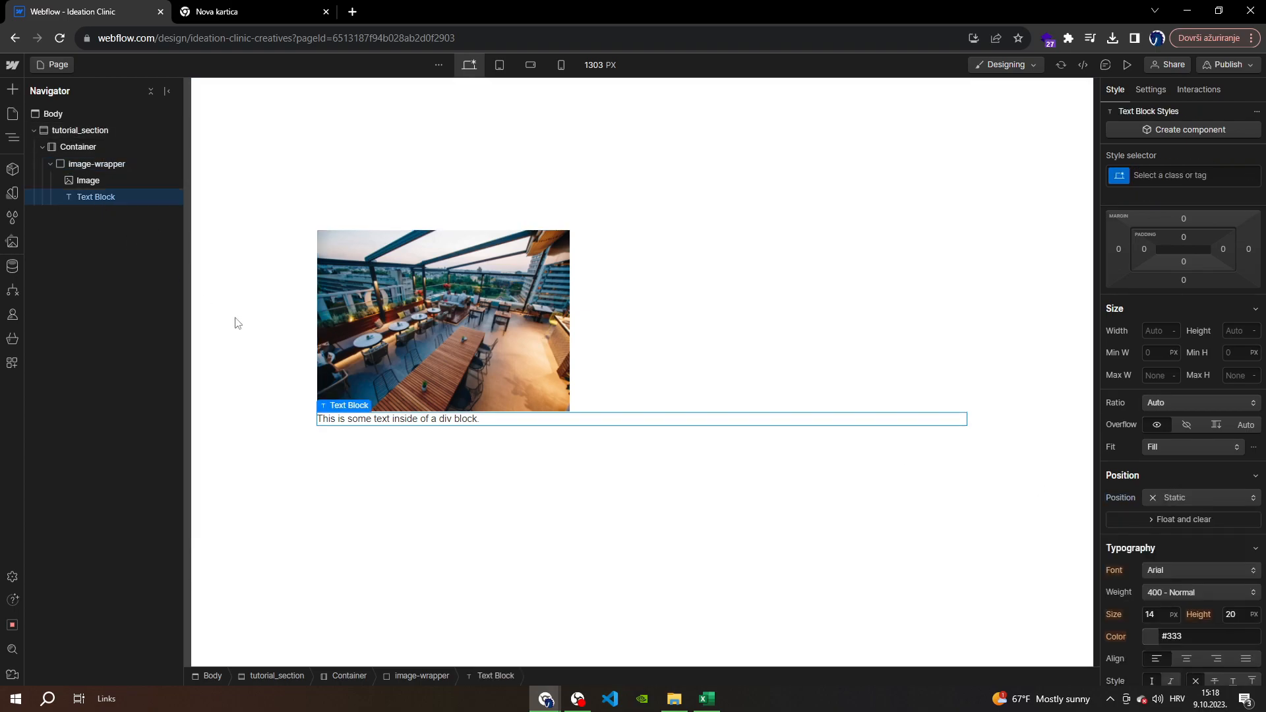
{"action": "left_click", "coordinate": [1178, 501]}
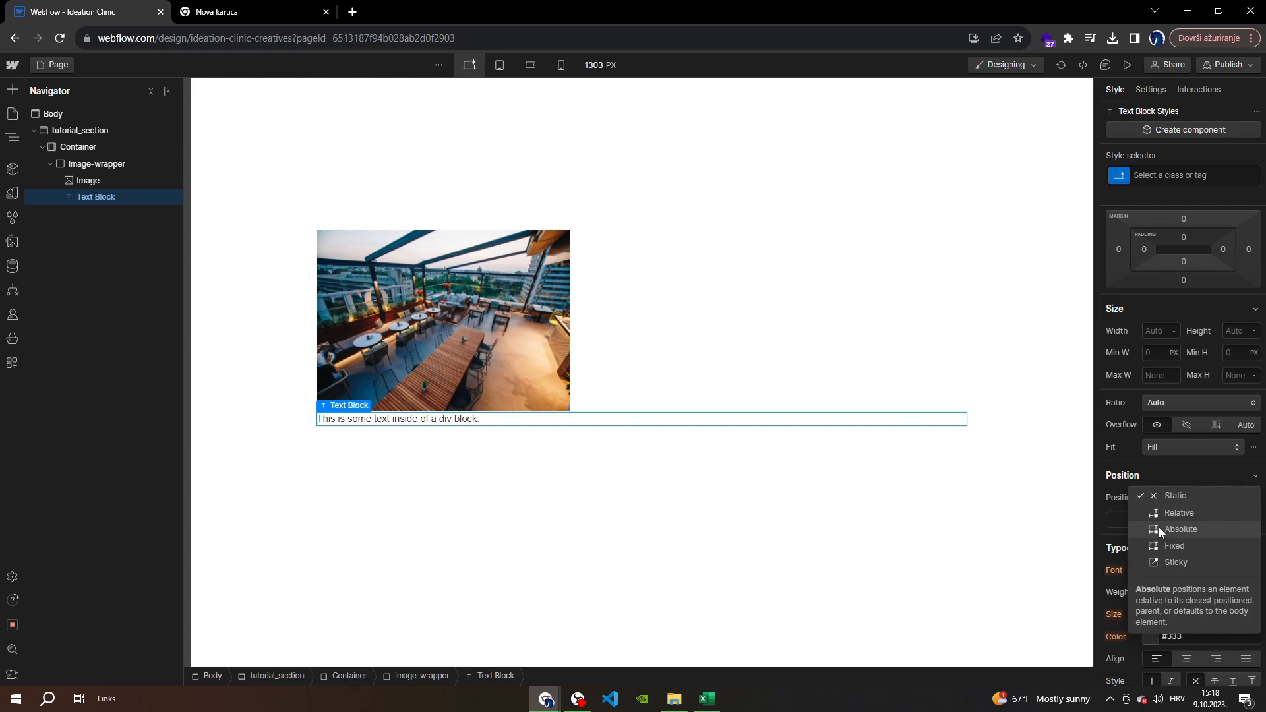
{"action": "left_click", "coordinate": [1159, 528]}
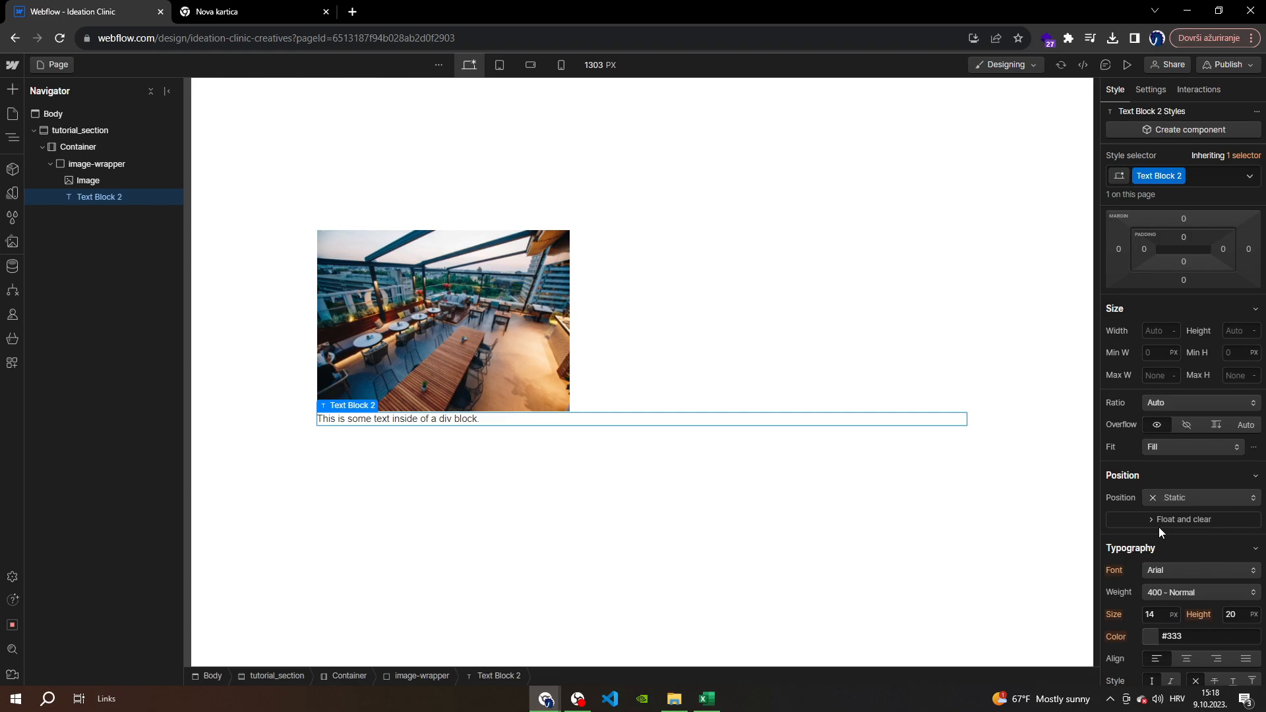
Inspect the bounds and position settings of the image, image-wrapper, Container and text block
{"action": "left_click", "coordinate": [674, 393]}
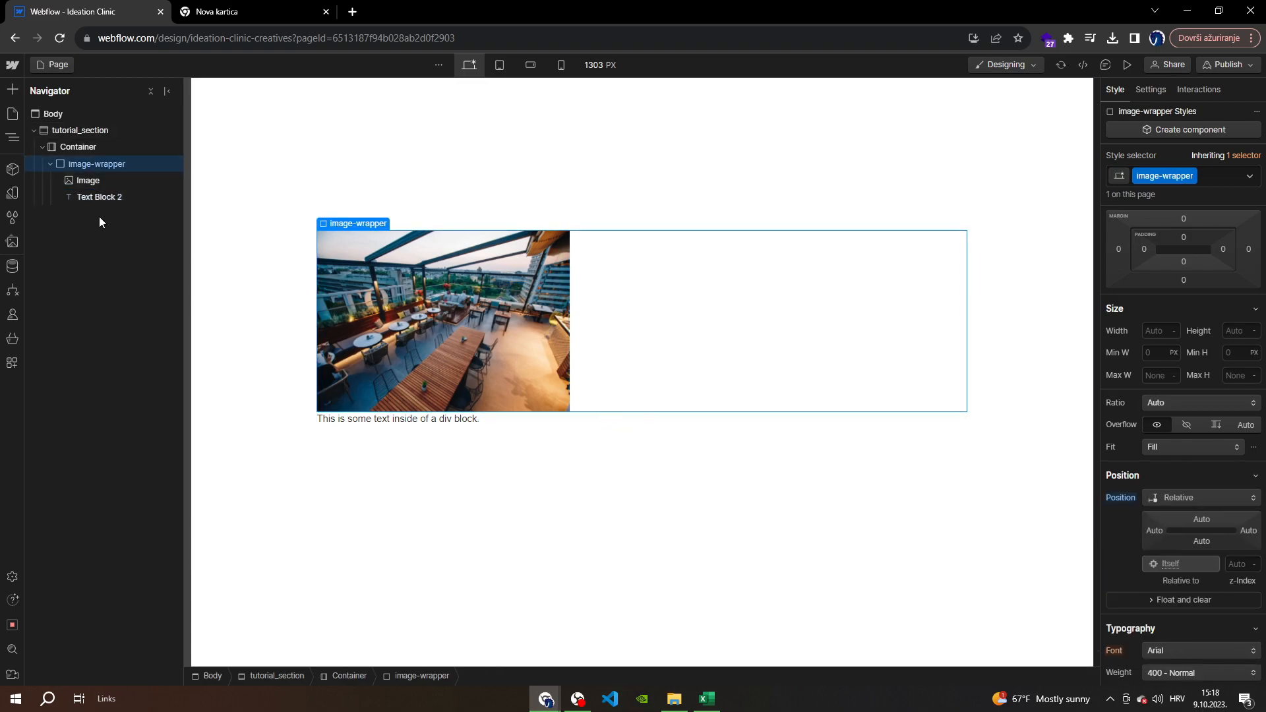
{"action": "left_click", "coordinate": [101, 181]}
{"action": "left_click", "coordinate": [104, 166]}
{"action": "left_click", "coordinate": [90, 148]}
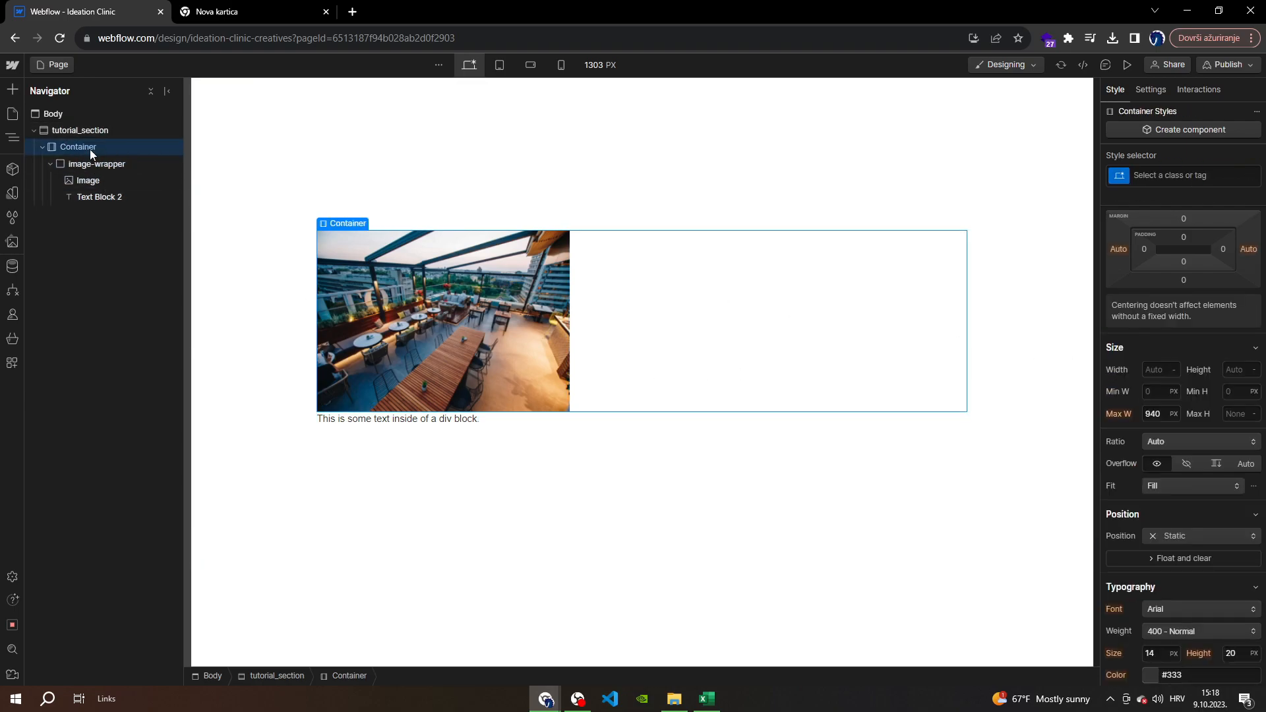
{"action": "left_click", "coordinate": [90, 165]}
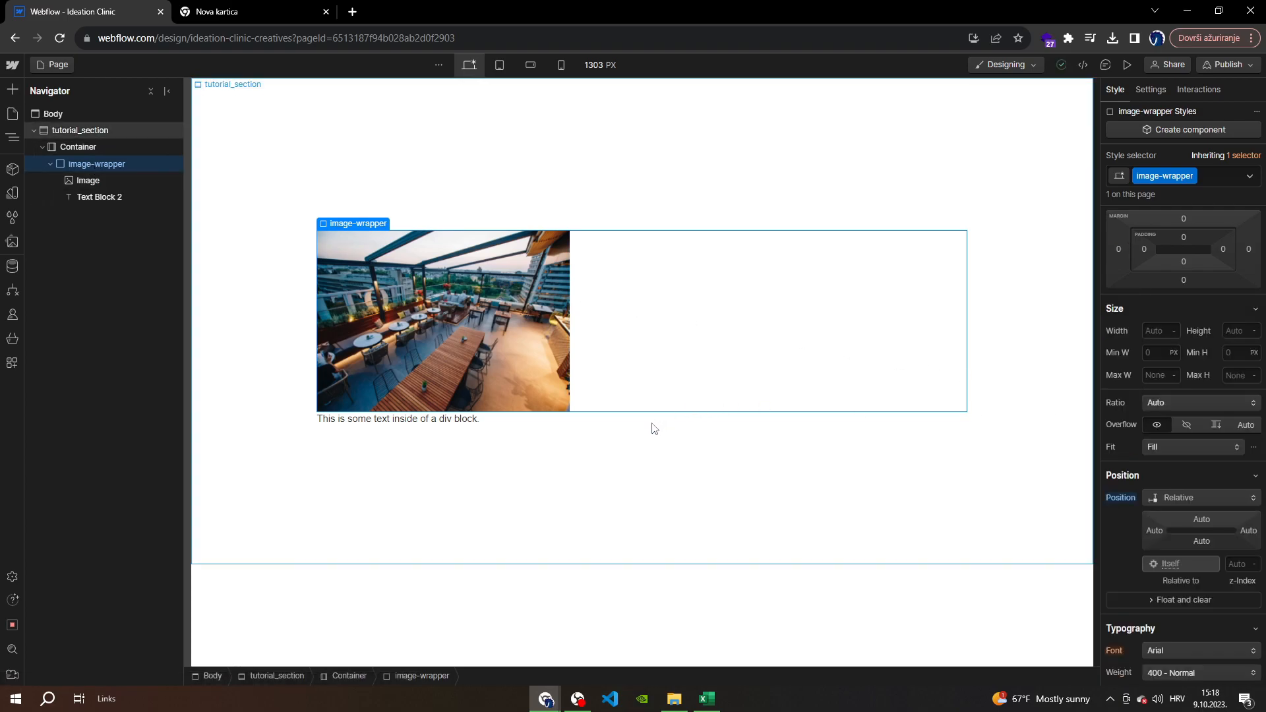
{"action": "left_click", "coordinate": [110, 199]}
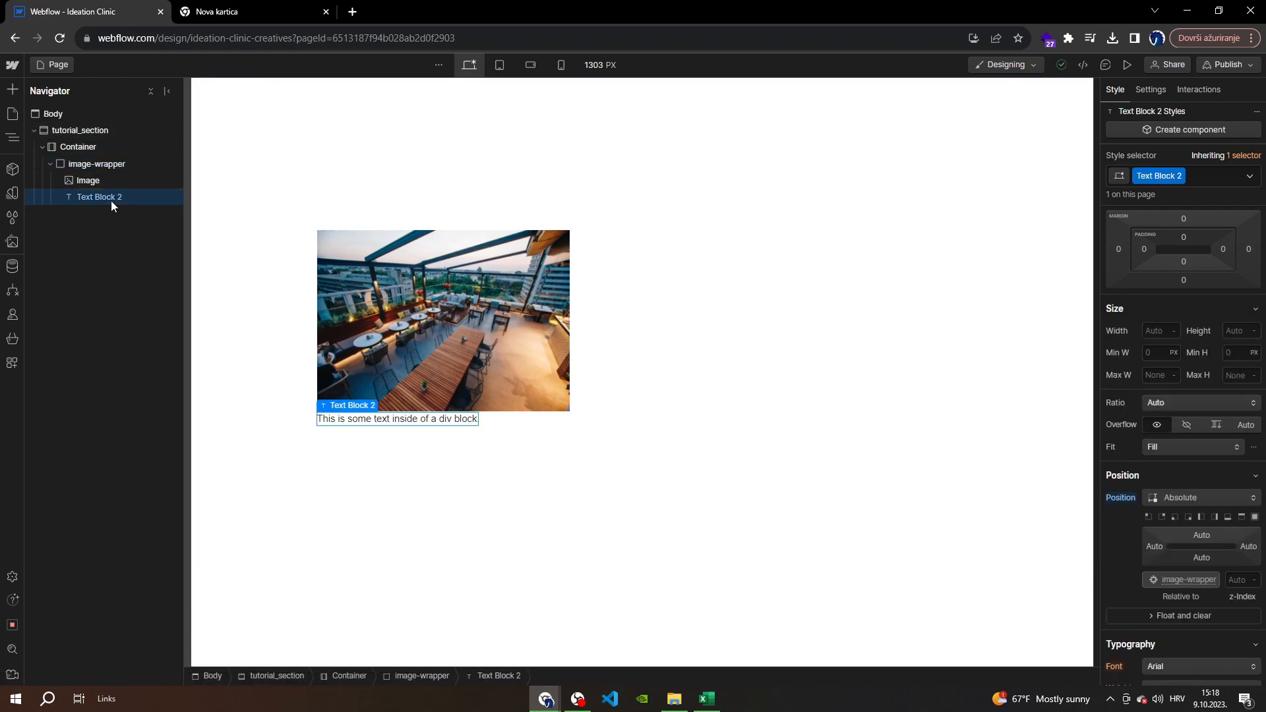
Try a width of 300 px for image-wrapper and set it to 500 px
{"action": "left_click", "coordinate": [86, 165]}
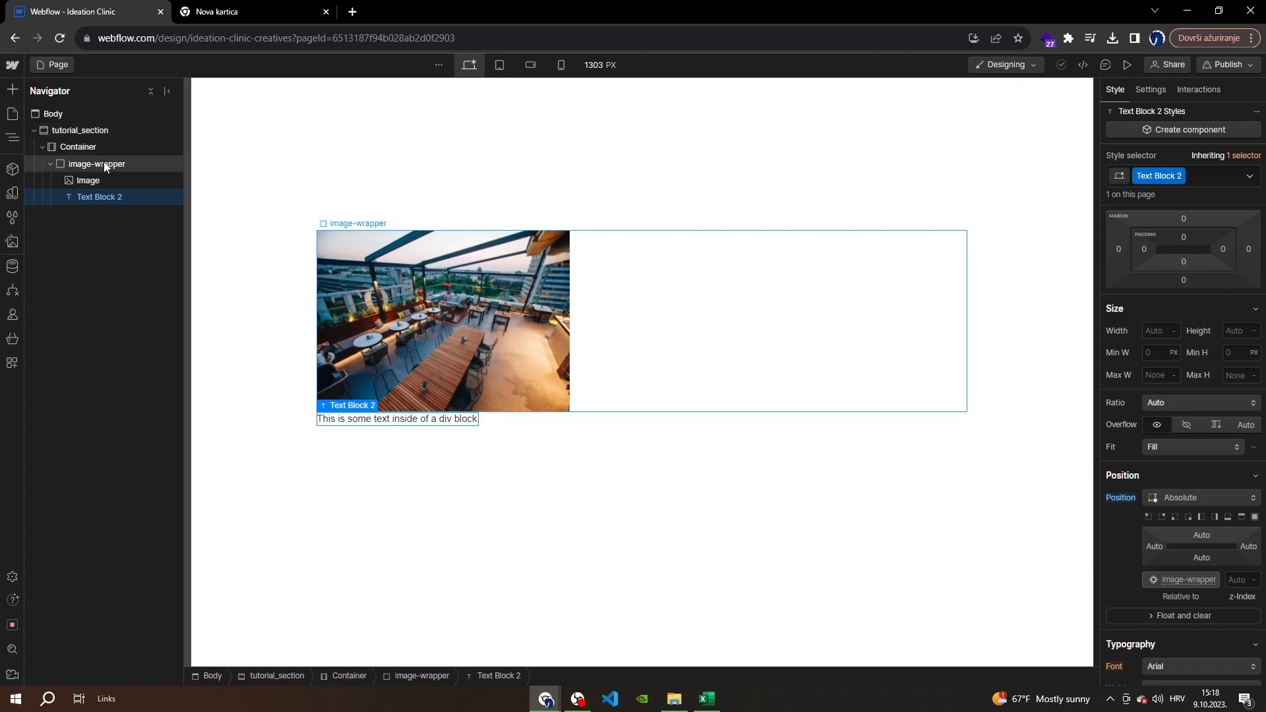
{"action": "left_click", "coordinate": [1171, 330]}
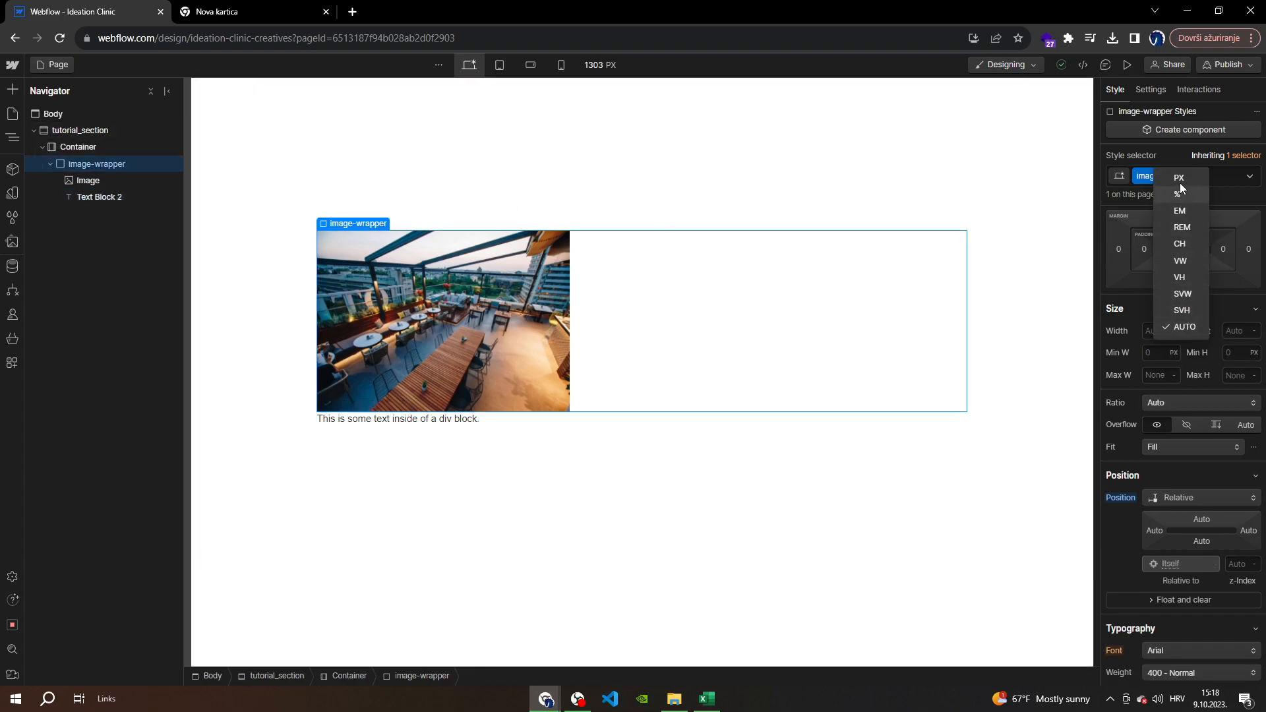
{"action": "left_click", "coordinate": [1176, 331]}
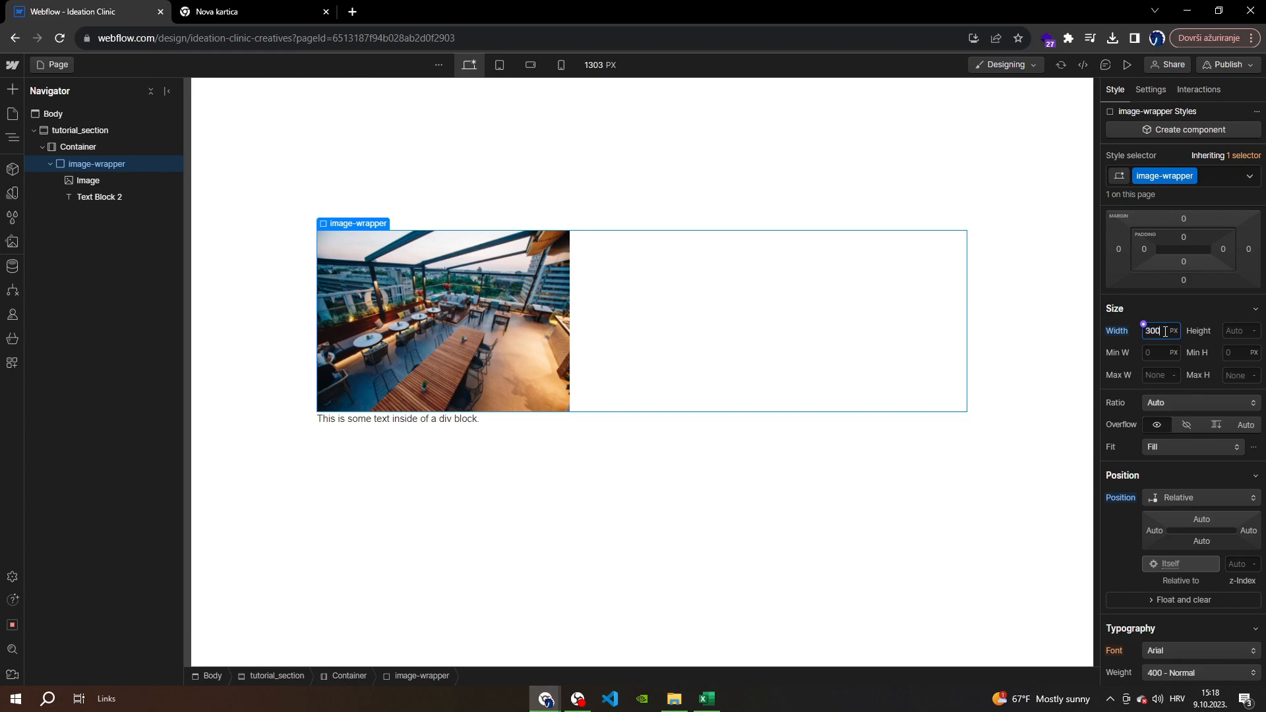
{"action": "type", "text": "300"}
{"action": "key", "text": "Return"}
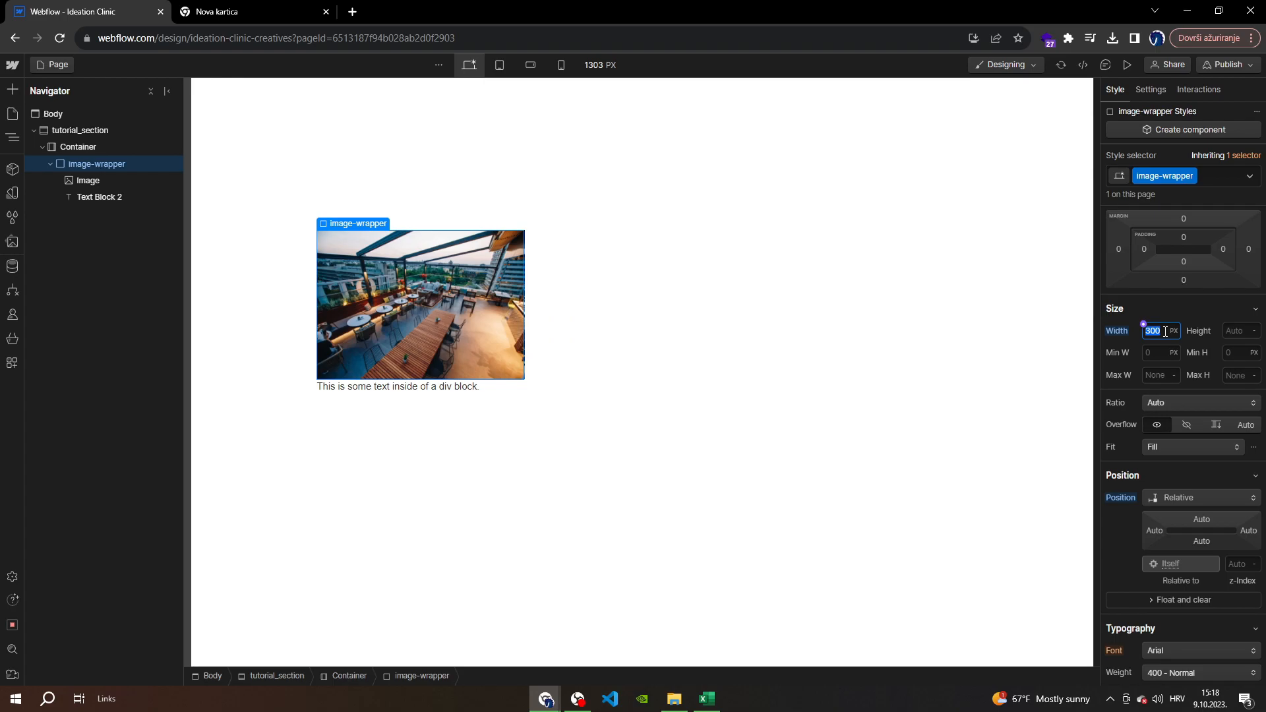
{"action": "key", "text": "Return"}
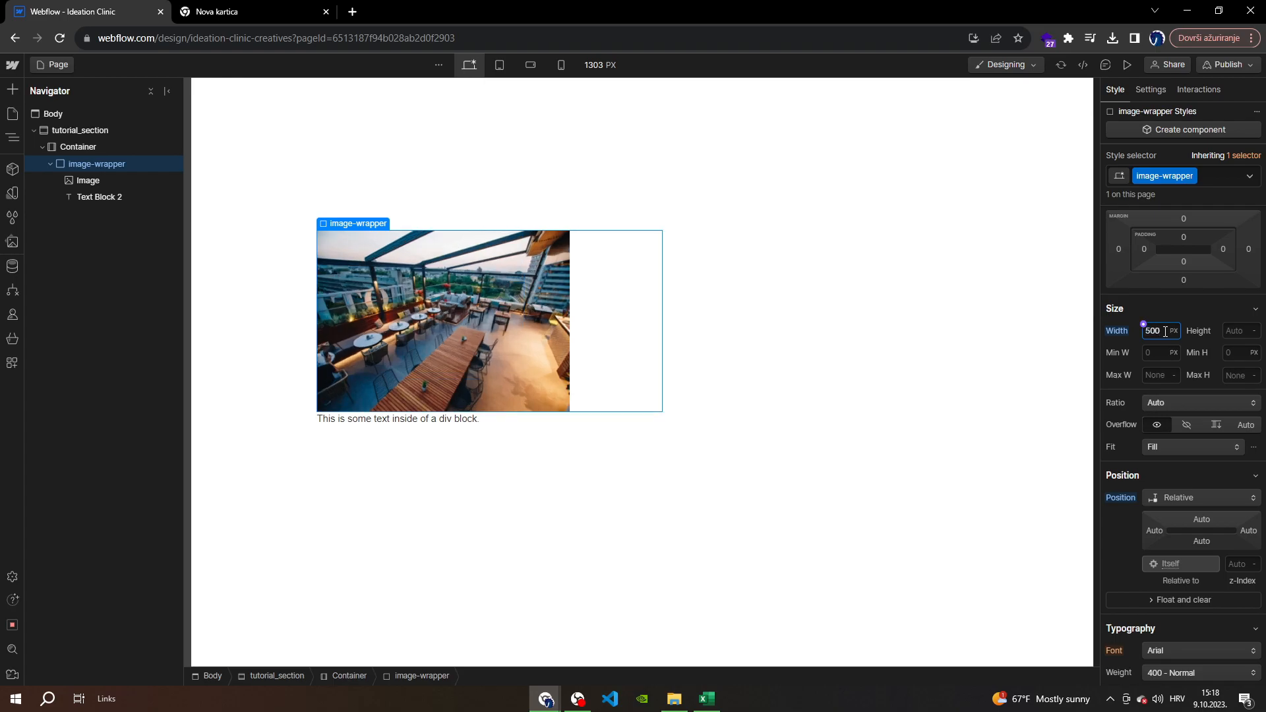
Enlarge the rooftop image proportionally until it spans the full width of image-wrapper
{"action": "left_click", "coordinate": [503, 383]}
{"action": "left_click_drag", "start_coordinate": [570, 411], "coordinate": [664, 478]}
{"action": "left_click", "coordinate": [605, 517]}
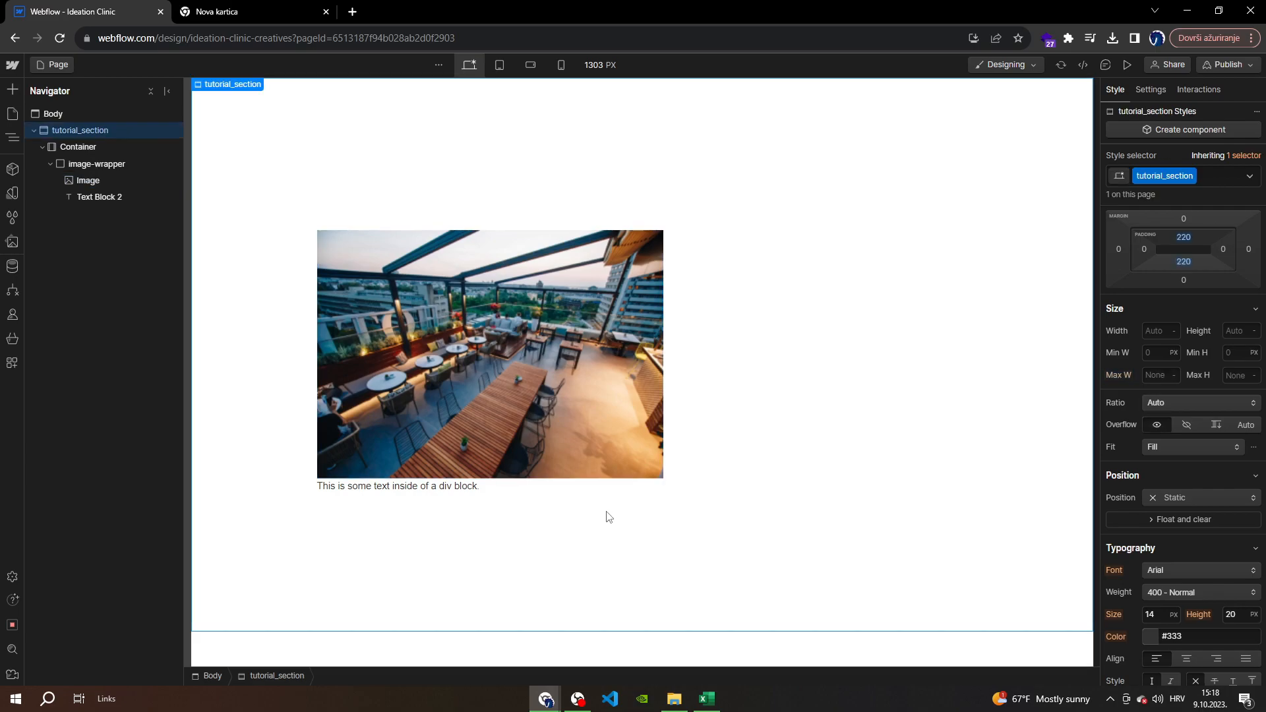
Set the Container to a flex layout with Align and Justify both centered so image-wrapper sits in its middle
{"action": "left_click", "coordinate": [100, 170]}
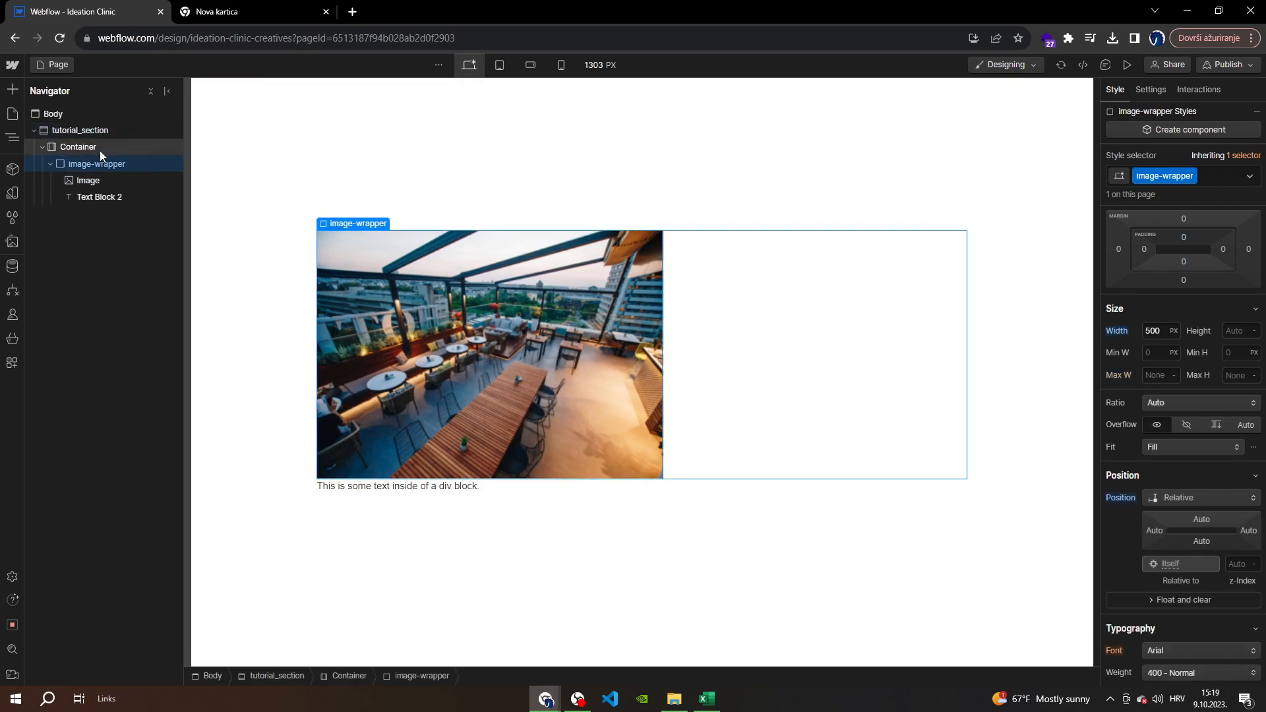
{"action": "left_click", "coordinate": [99, 148]}
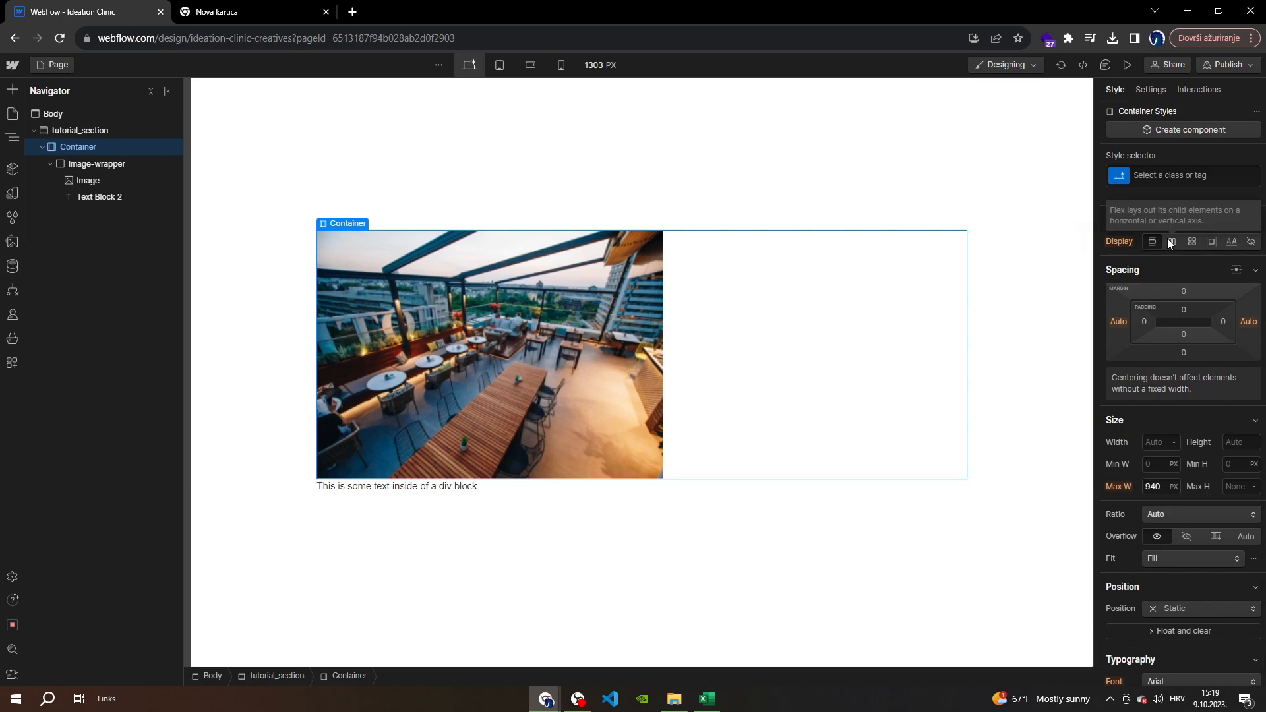
{"action": "left_click", "coordinate": [1171, 242]}
{"action": "left_click", "coordinate": [1178, 292]}
{"action": "left_click", "coordinate": [1178, 313]}
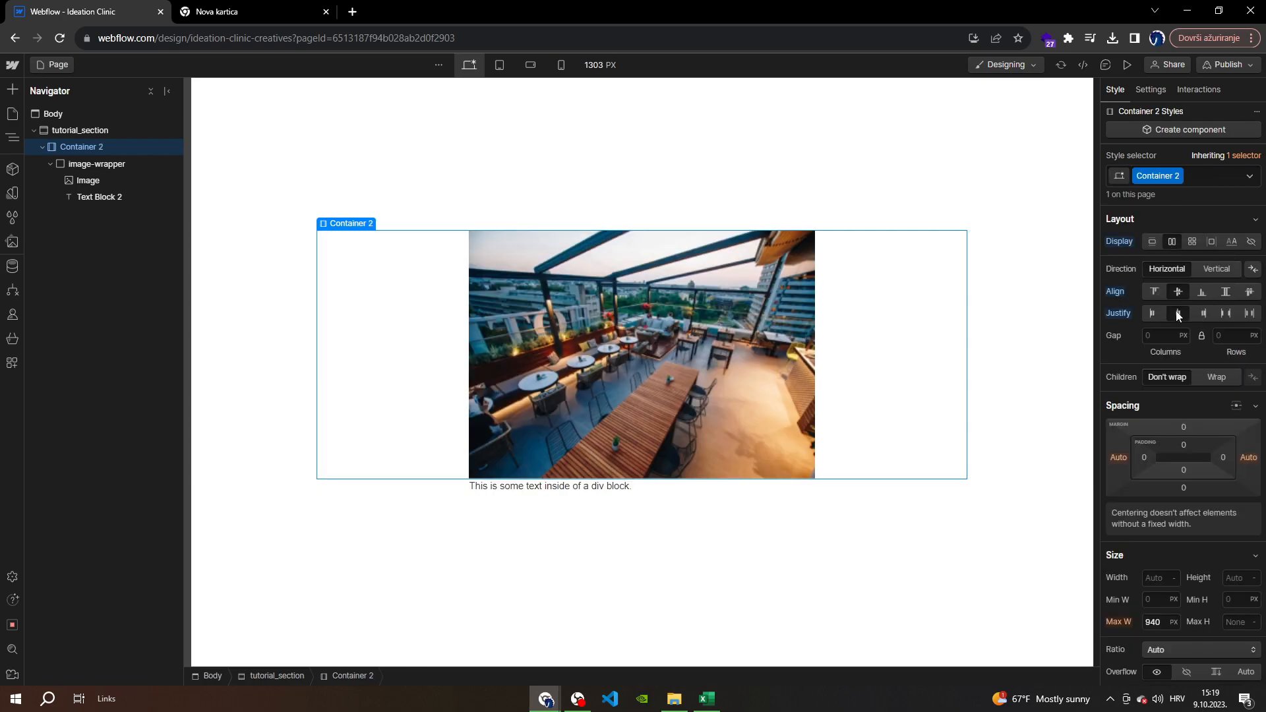
{"action": "left_click", "coordinate": [418, 498]}
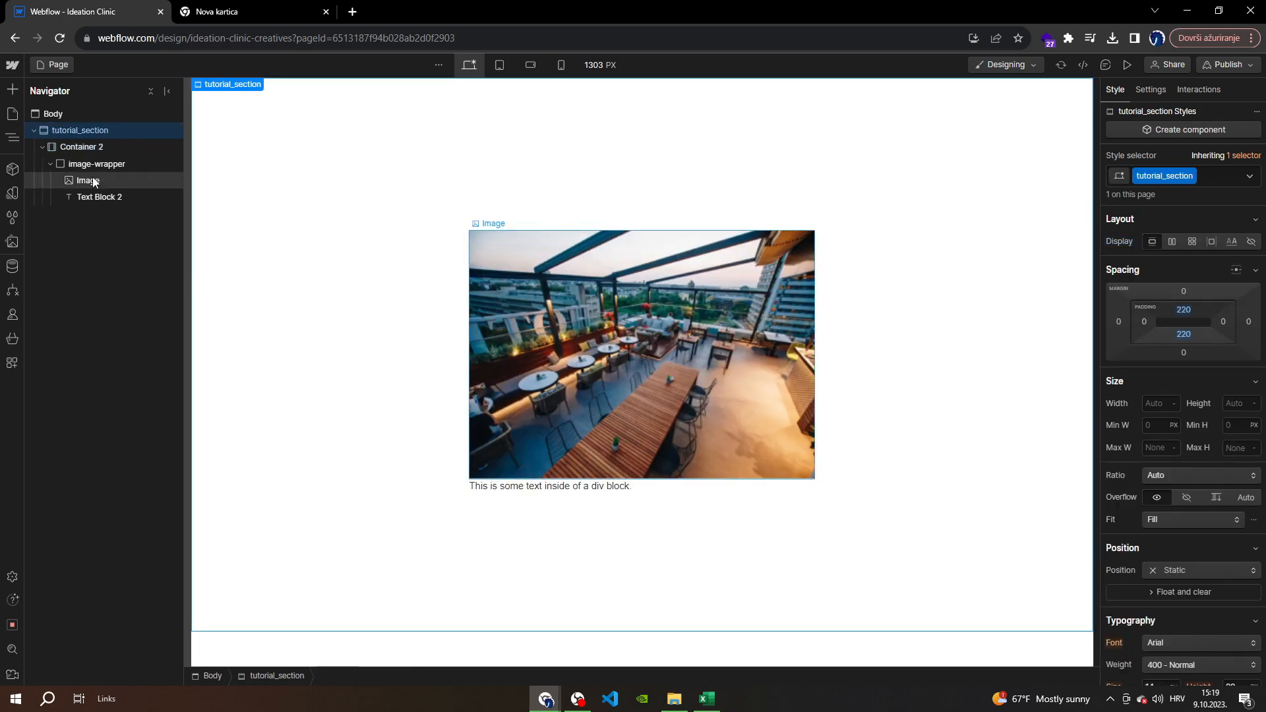
Give image-wrapper a flex display with Align and Justify both set to center
{"action": "left_click", "coordinate": [95, 163]}
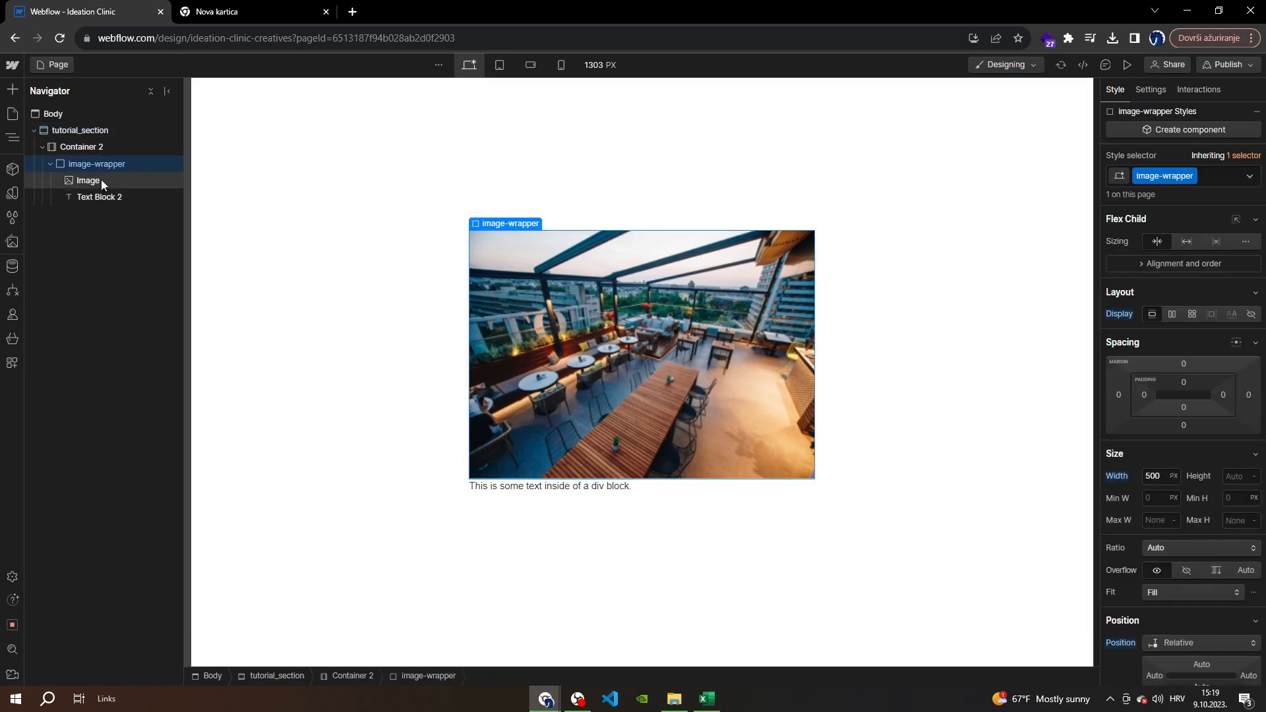
{"action": "left_click", "coordinate": [104, 199]}
{"action": "left_click", "coordinate": [99, 163]}
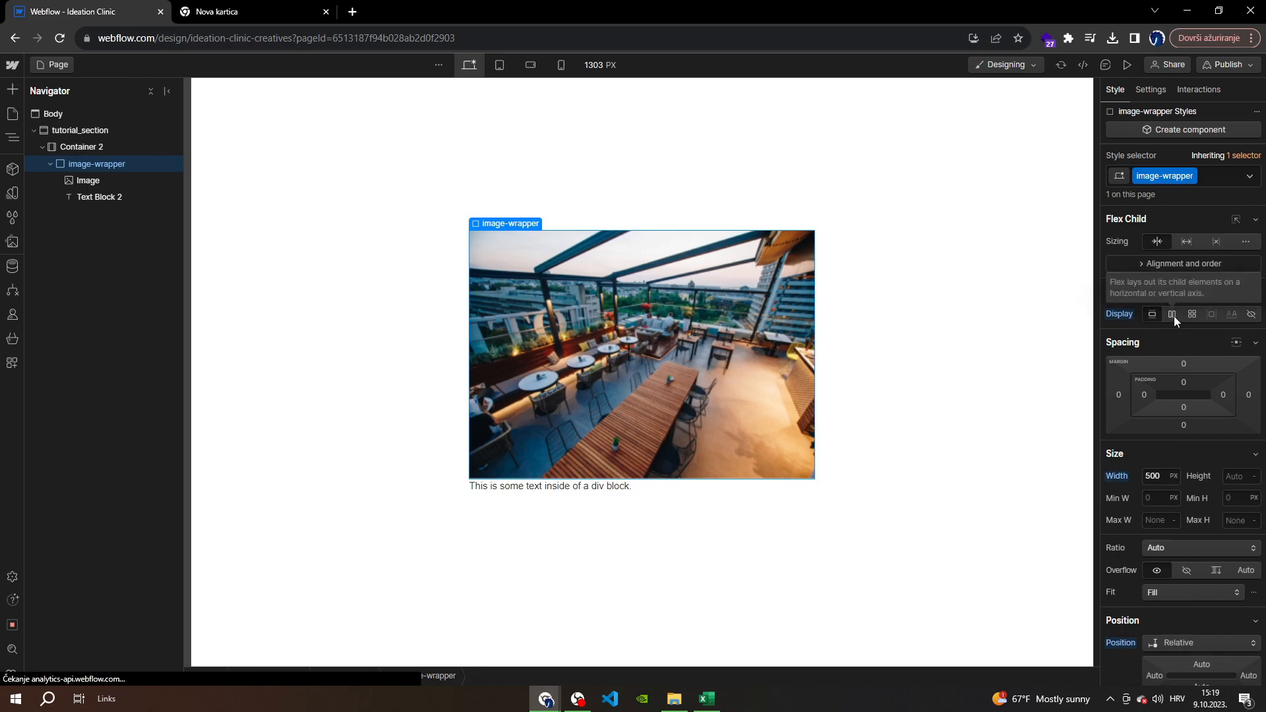
{"action": "scroll", "coordinate": [1178, 469], "scroll_direction": "down", "scroll_amount": 2}
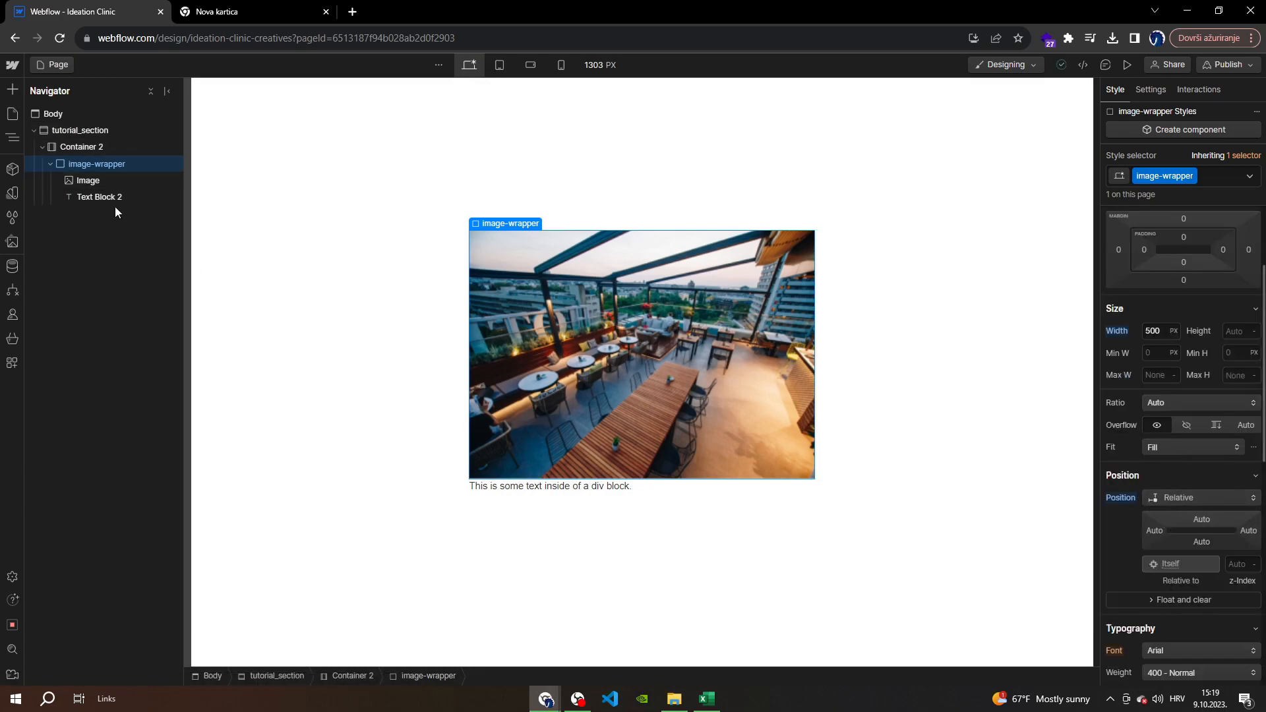
{"action": "left_click", "coordinate": [95, 196]}
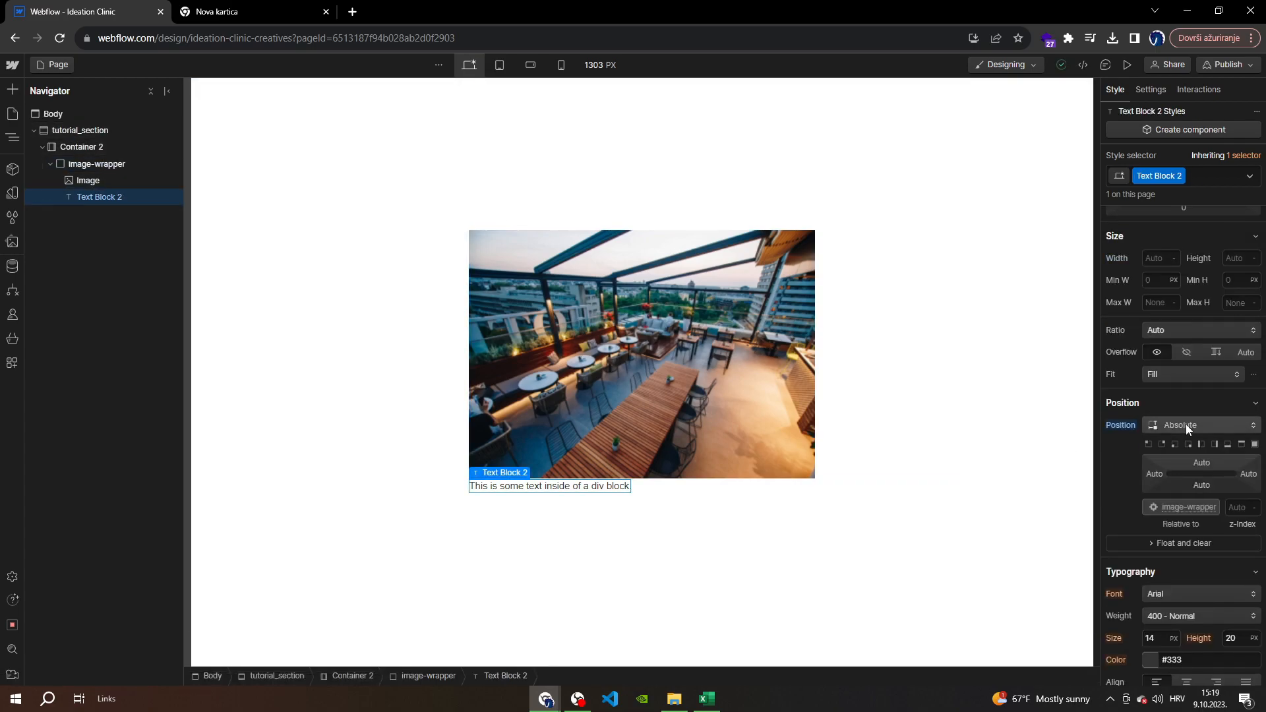
{"action": "left_click", "coordinate": [89, 166]}
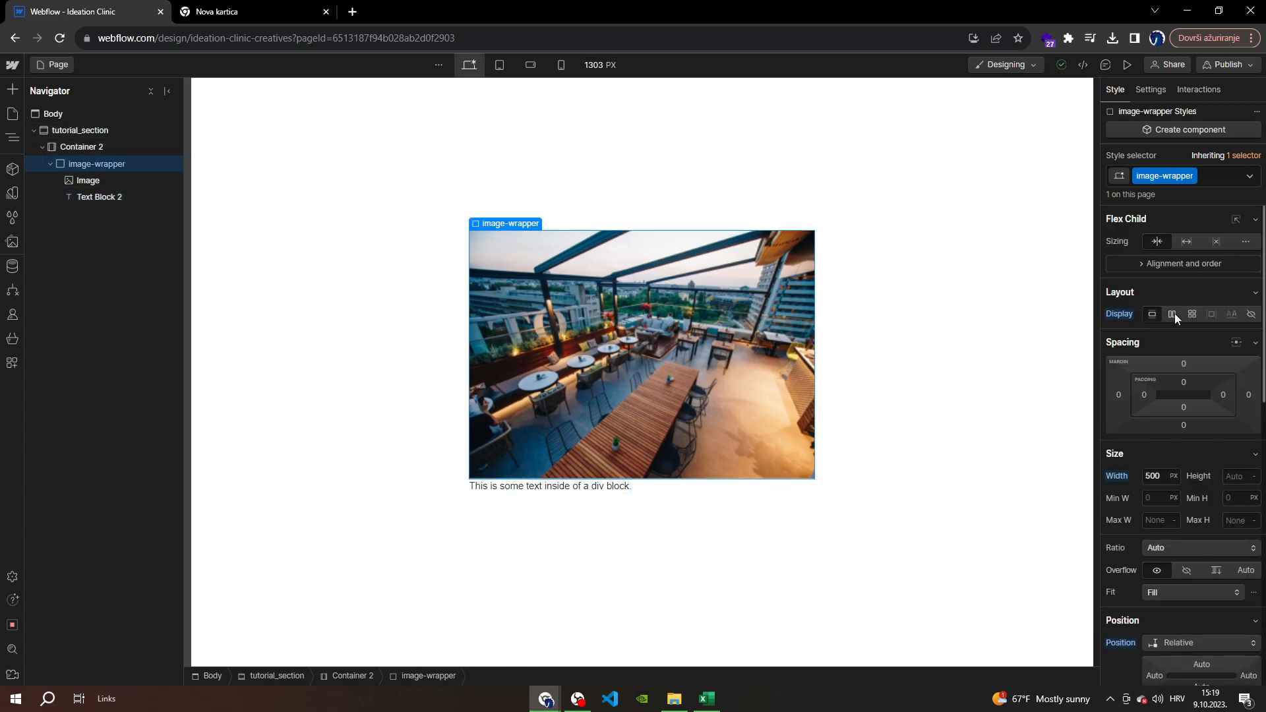
{"action": "left_click", "coordinate": [1174, 313]}
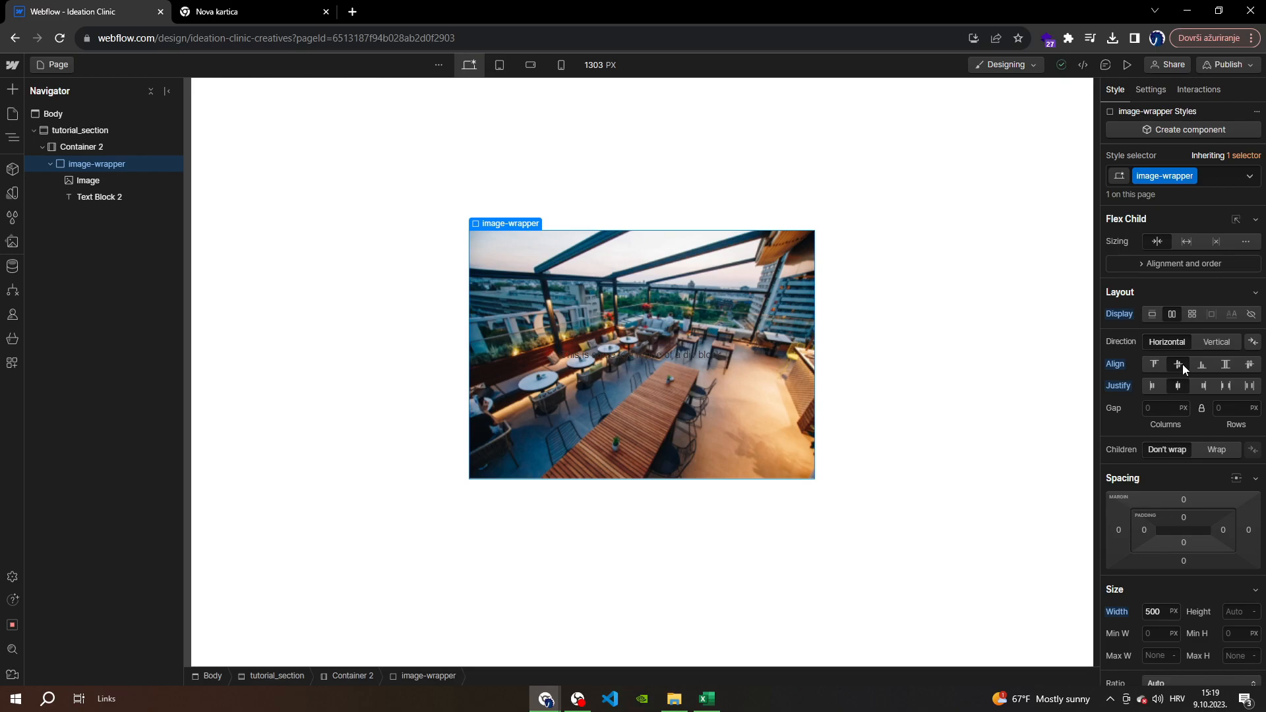
{"action": "left_click", "coordinate": [1128, 363], "text": "alt"}
{"action": "left_click", "coordinate": [1121, 386], "text": "alt"}
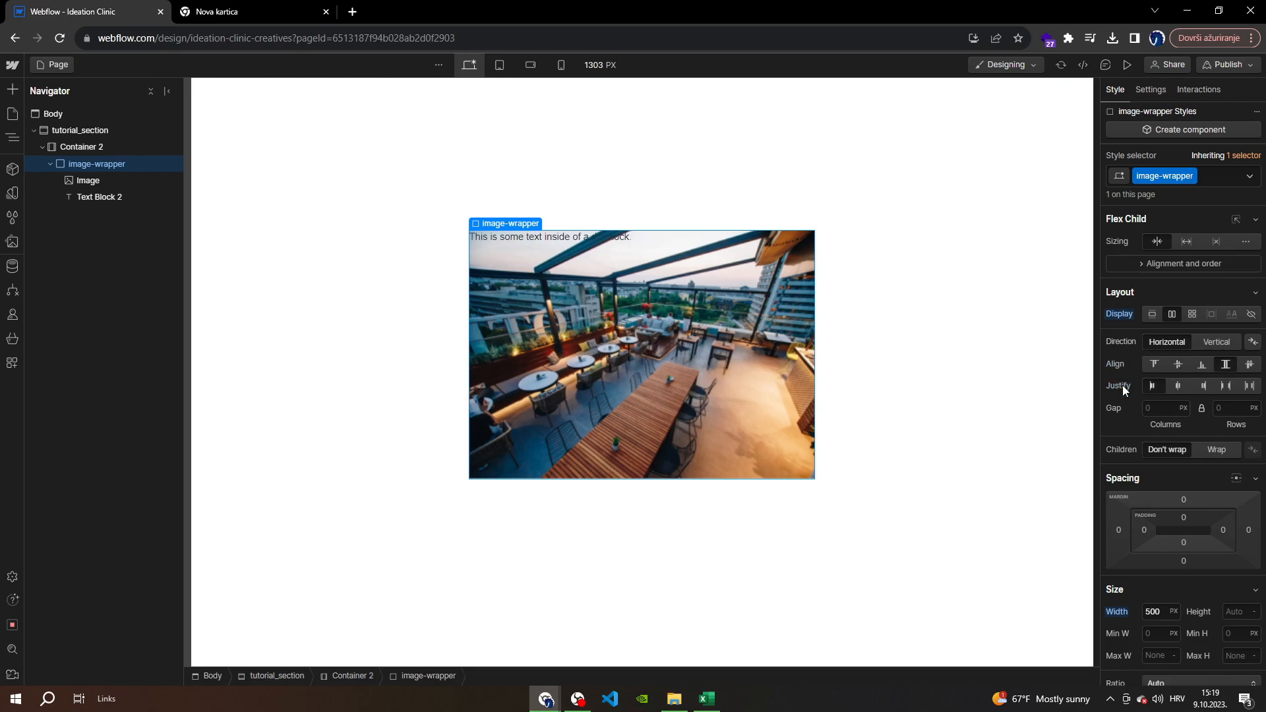
{"action": "left_click", "coordinate": [1178, 364]}
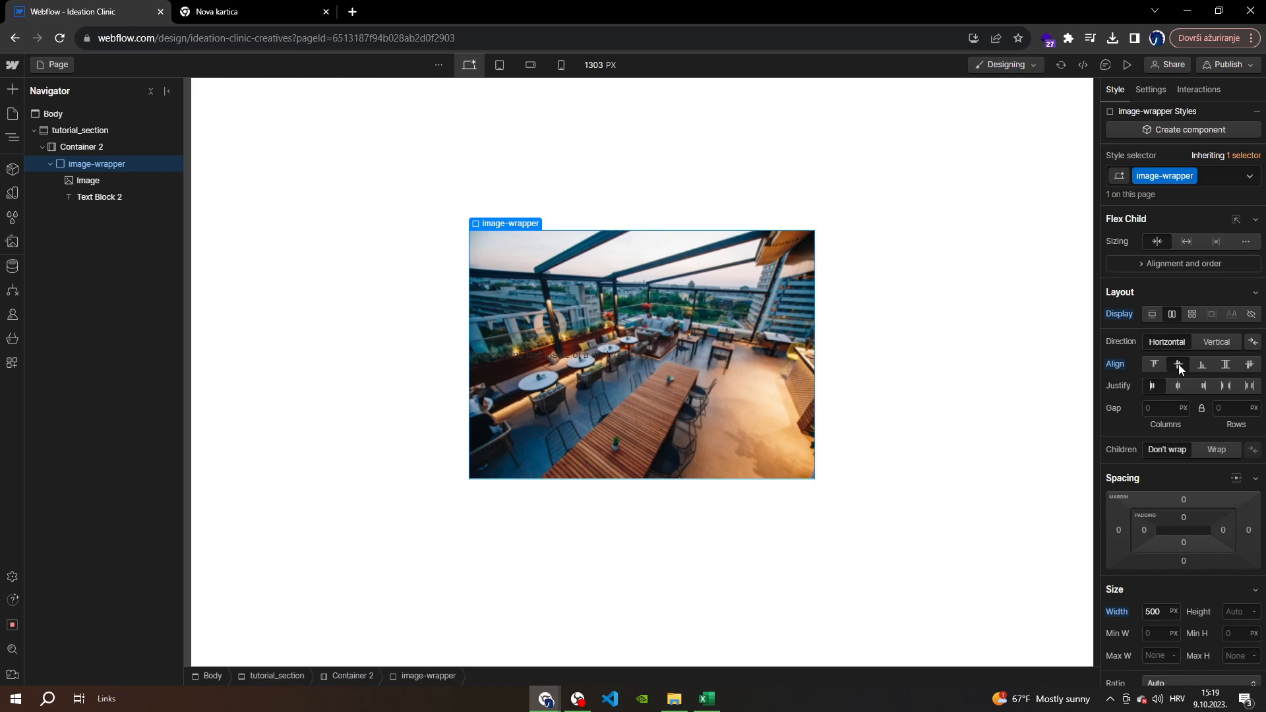
{"action": "left_click", "coordinate": [1180, 386]}
Set the font size of the text block inside image-wrapper to 30 px and replace its text with "IMAGE TEXT"
{"action": "left_click", "coordinate": [106, 198]}
{"action": "scroll", "coordinate": [1181, 527], "scroll_direction": "down", "scroll_amount": 3}
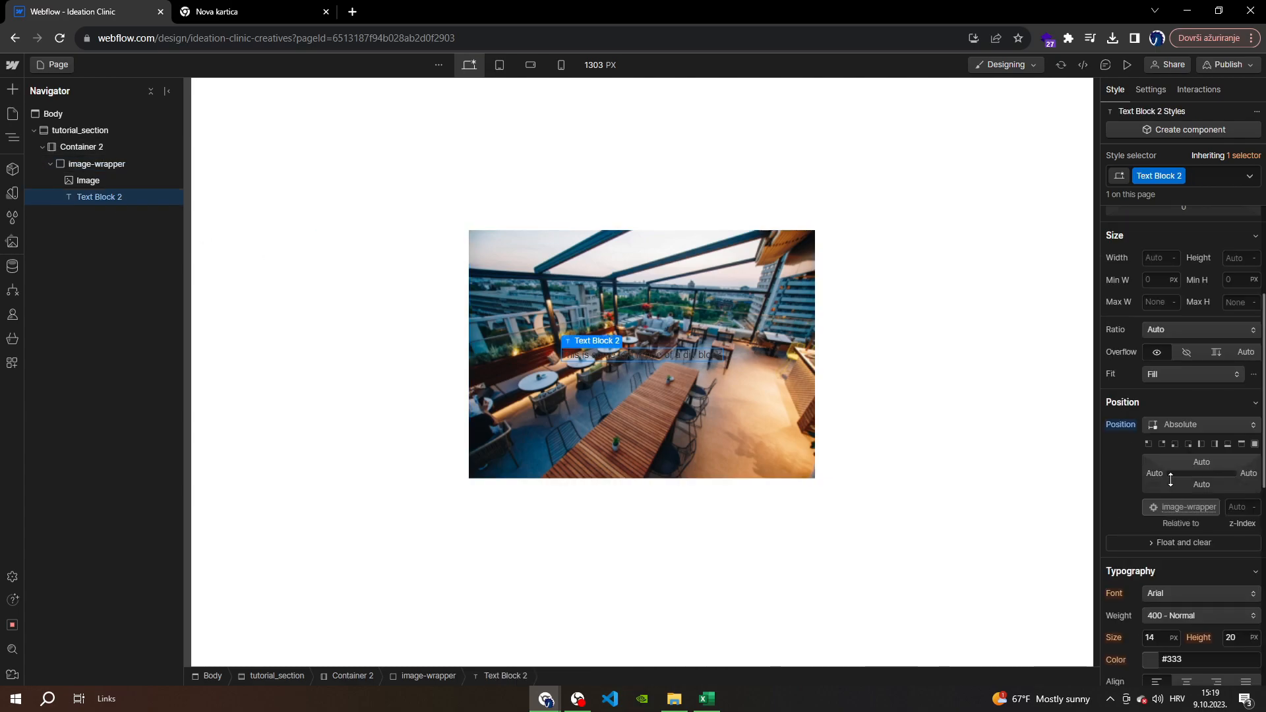
{"action": "scroll", "coordinate": [1168, 527], "scroll_direction": "down", "scroll_amount": 1}
{"action": "left_click", "coordinate": [1174, 566]}
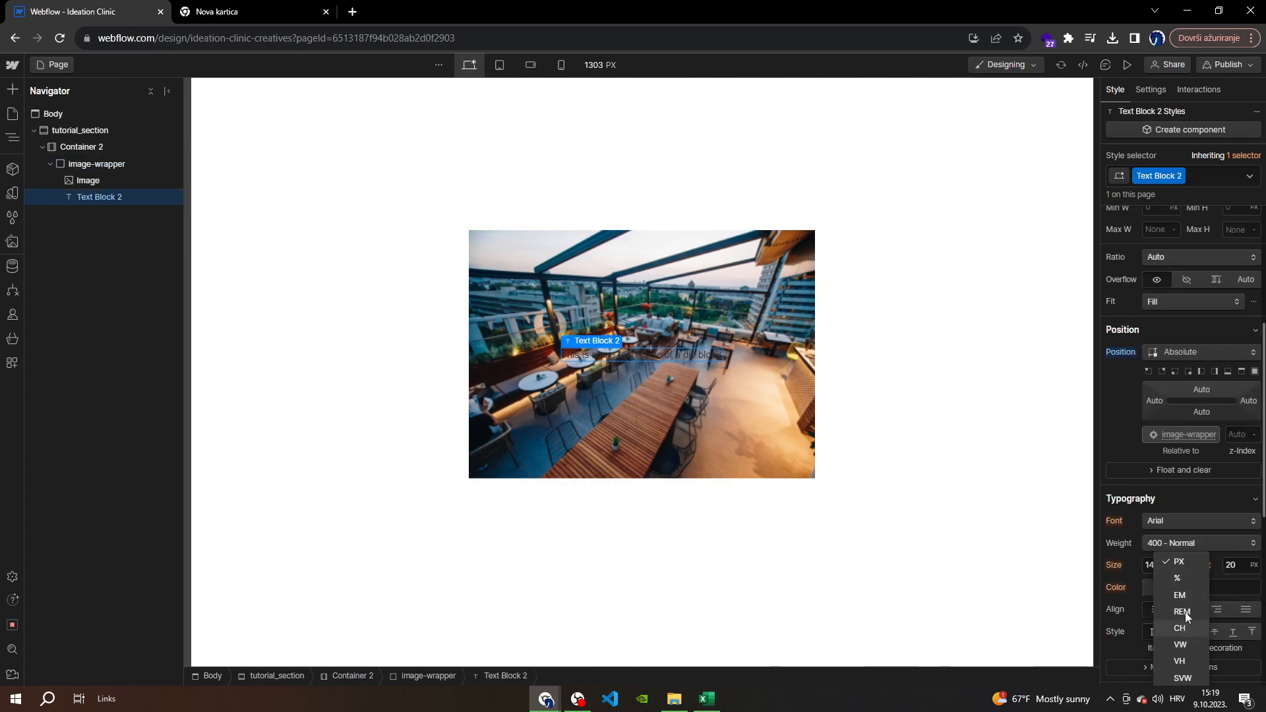
{"action": "left_click", "coordinate": [1179, 566]}
{"action": "double_click", "coordinate": [1159, 565]}
{"action": "type", "text": "3"}
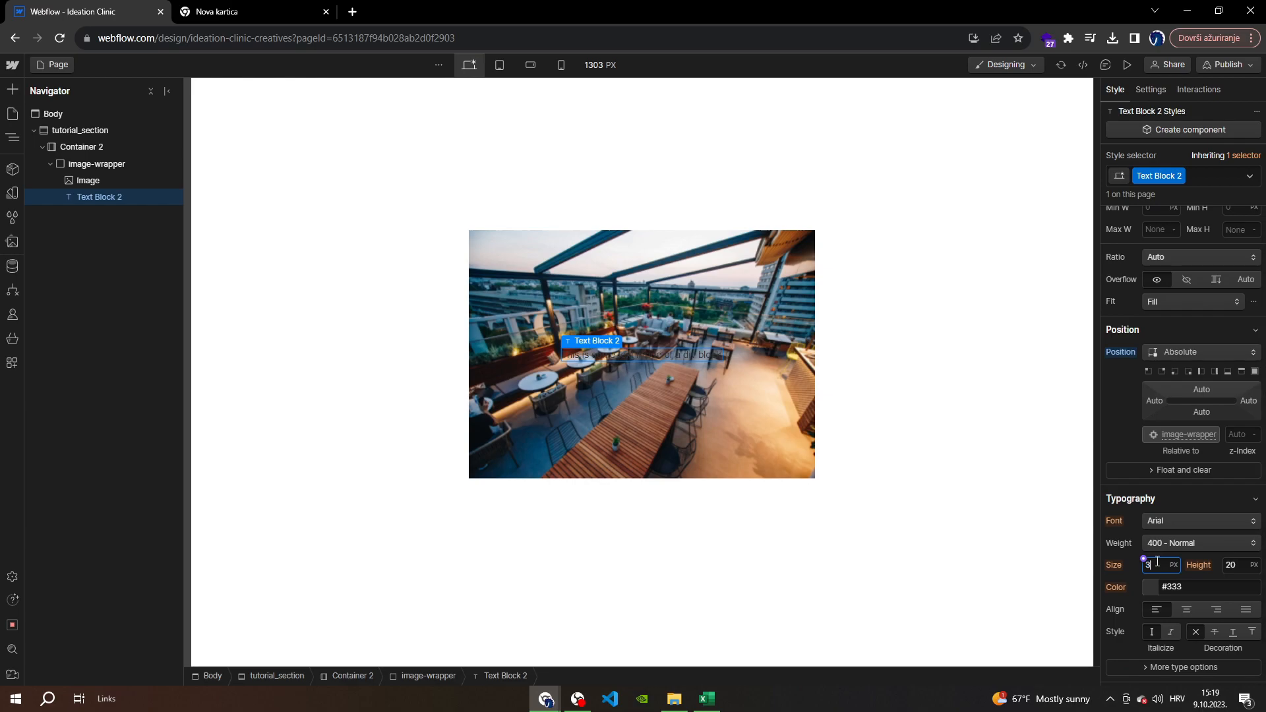
{"action": "type", "text": "0"}
{"action": "key", "text": "Return"}
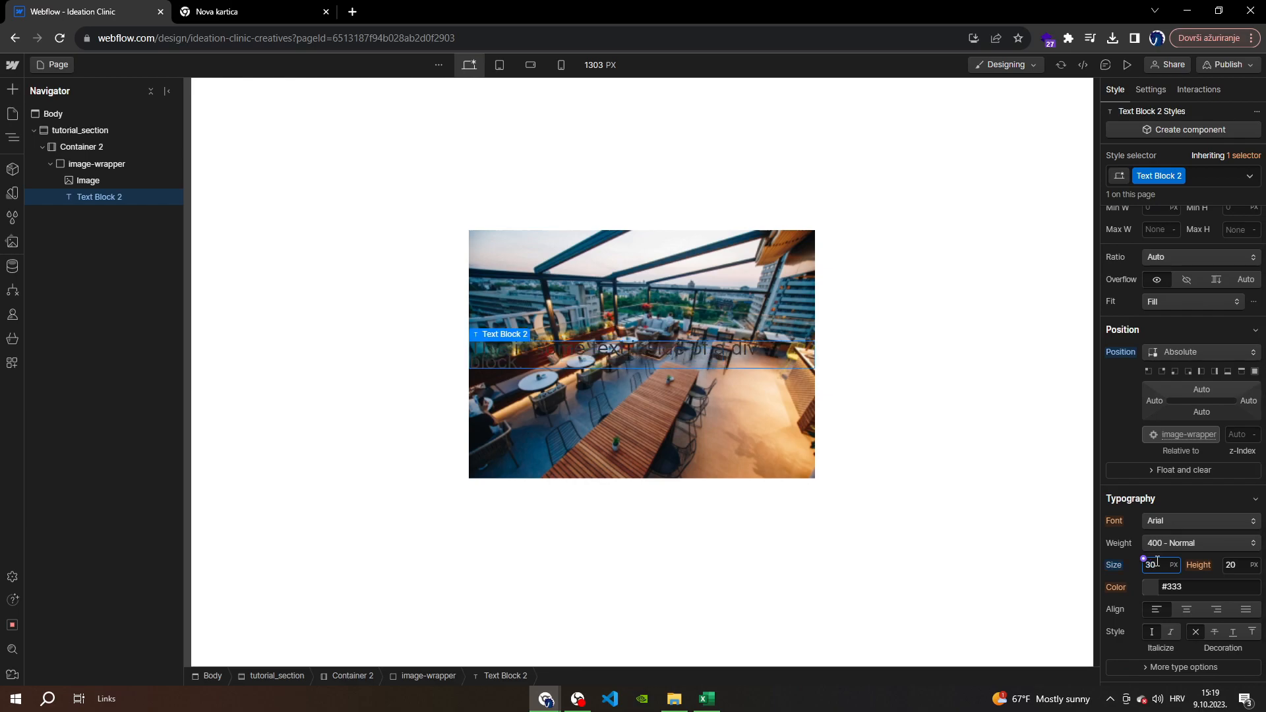
{"action": "double_click", "coordinate": [645, 351]}
{"action": "type", "text": "IMAGE TEXT"}
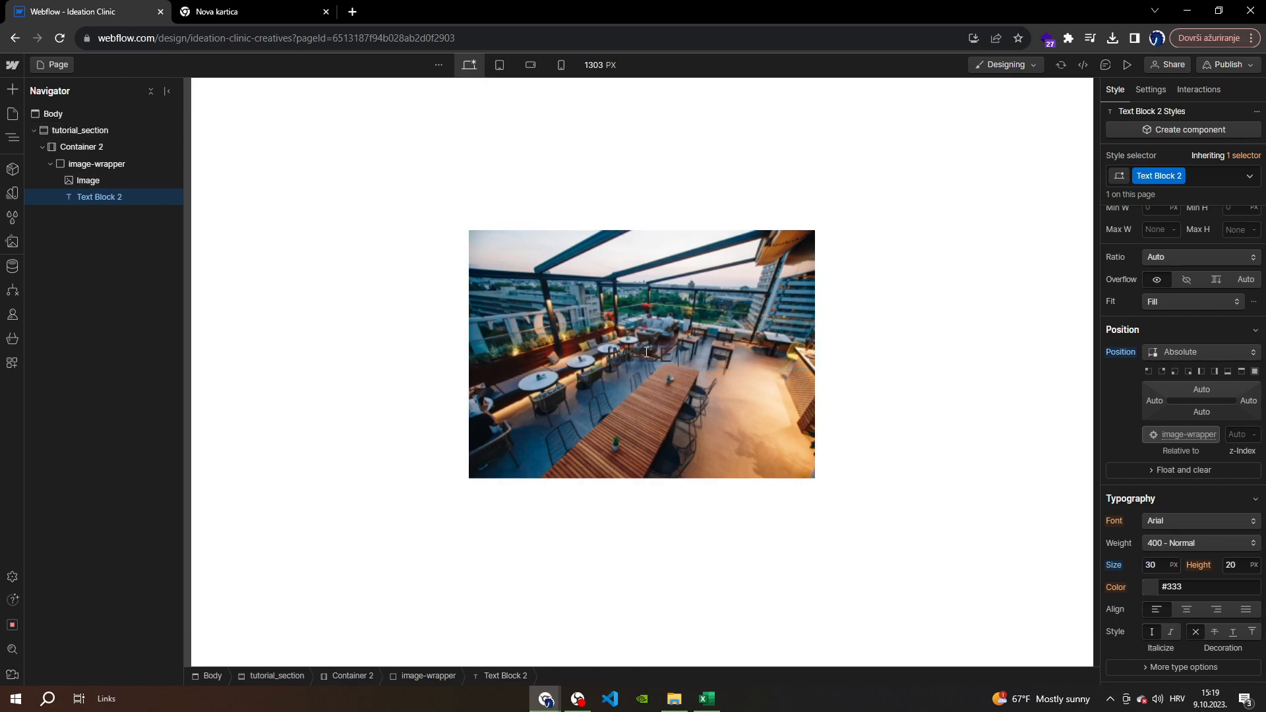
Try the bright green #1cfc7d as the font color of the IMAGE TEXT block
{"action": "left_click", "coordinate": [1156, 595]}
{"action": "left_click_drag", "start_coordinate": [1200, 418], "coordinate": [1245, 369]}
{"action": "left_click_drag", "start_coordinate": [1144, 482], "coordinate": [1186, 482]}
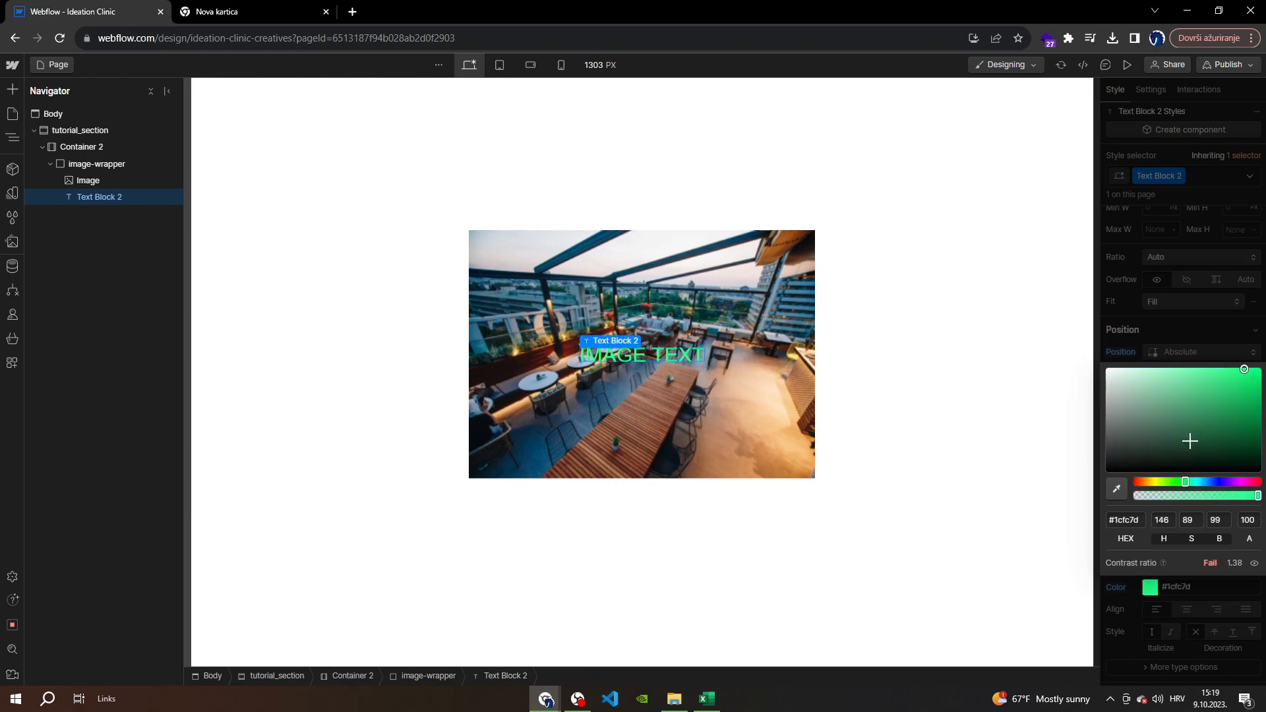
{"action": "left_click", "coordinate": [851, 407]}
{"action": "left_click", "coordinate": [742, 455]}
{"action": "left_click", "coordinate": [710, 534]}
{"action": "left_click", "coordinate": [685, 403]}
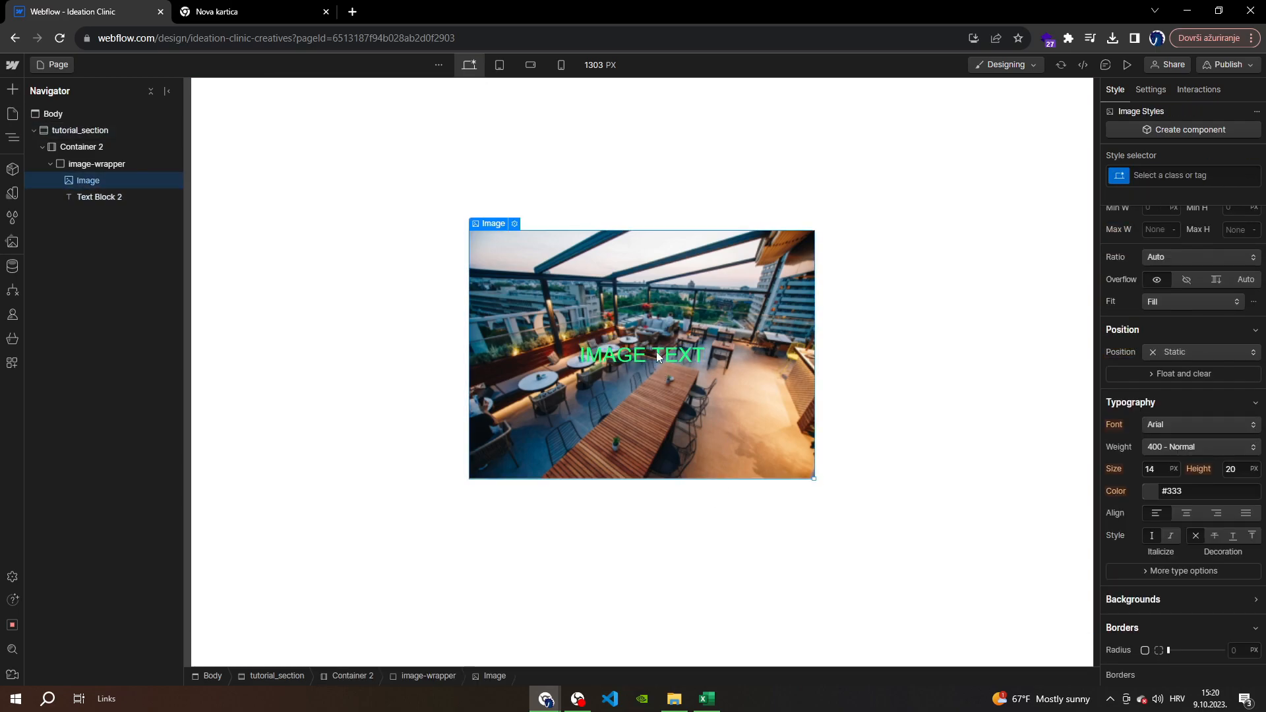
Change the font color of the IMAGE TEXT block to white
{"action": "left_click", "coordinate": [657, 357]}
{"action": "left_click", "coordinate": [1156, 589]}
{"action": "left_click", "coordinate": [1161, 394]}
{"action": "left_click", "coordinate": [1059, 321]}
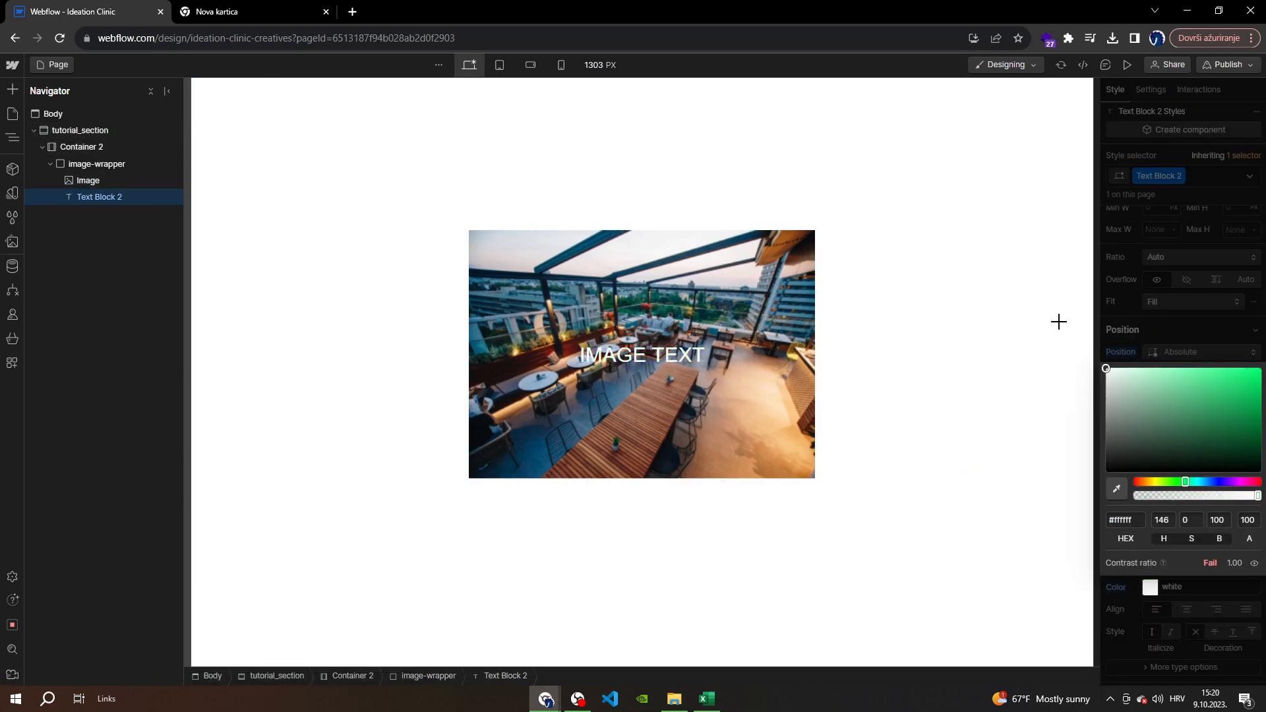
{"action": "left_click", "coordinate": [1221, 294]}
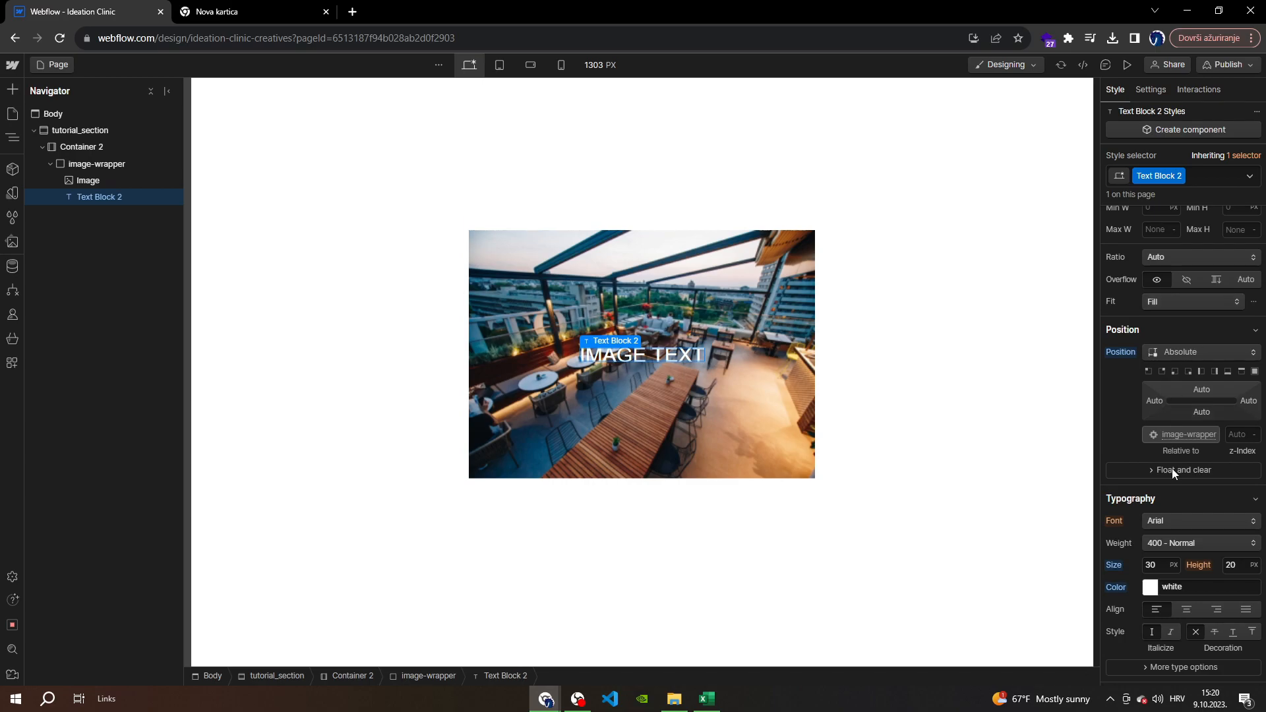
Set the line height of the IMAGE TEXT block to 30 px
{"action": "scroll", "coordinate": [1221, 551], "scroll_direction": "down", "scroll_amount": 1}
{"action": "left_click", "coordinate": [1234, 493]}
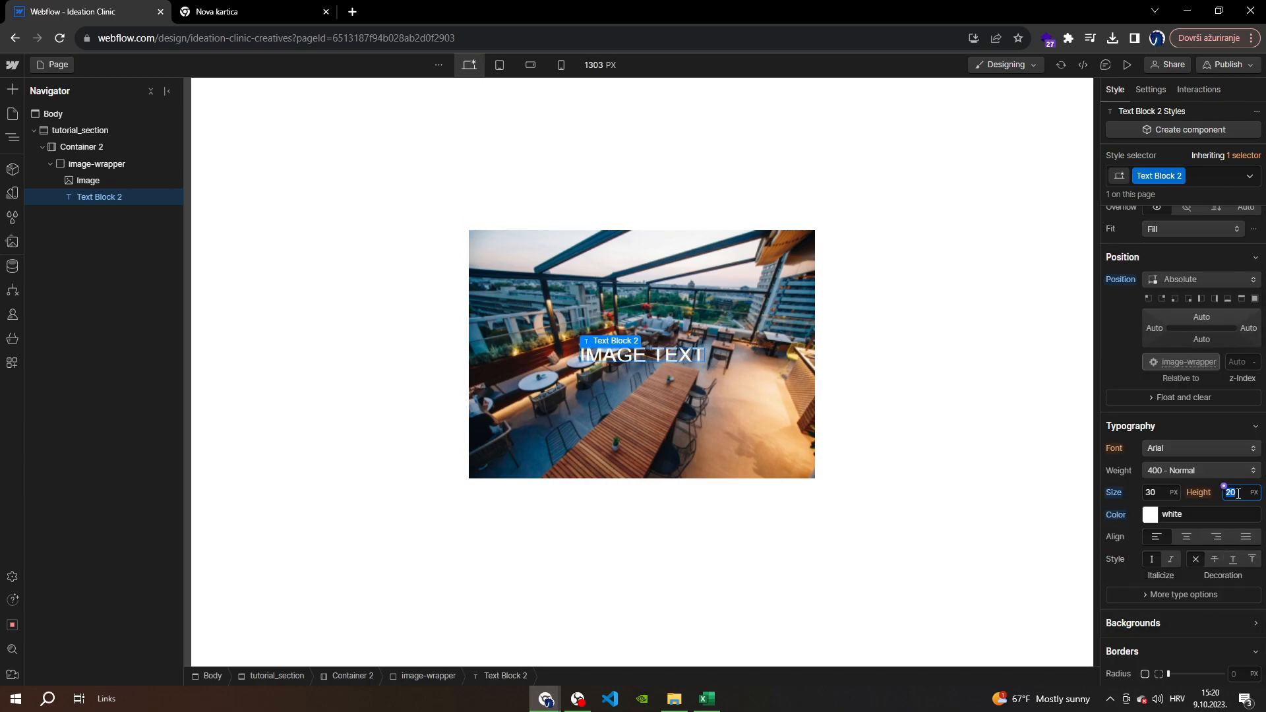
{"action": "key", "text": "Return"}
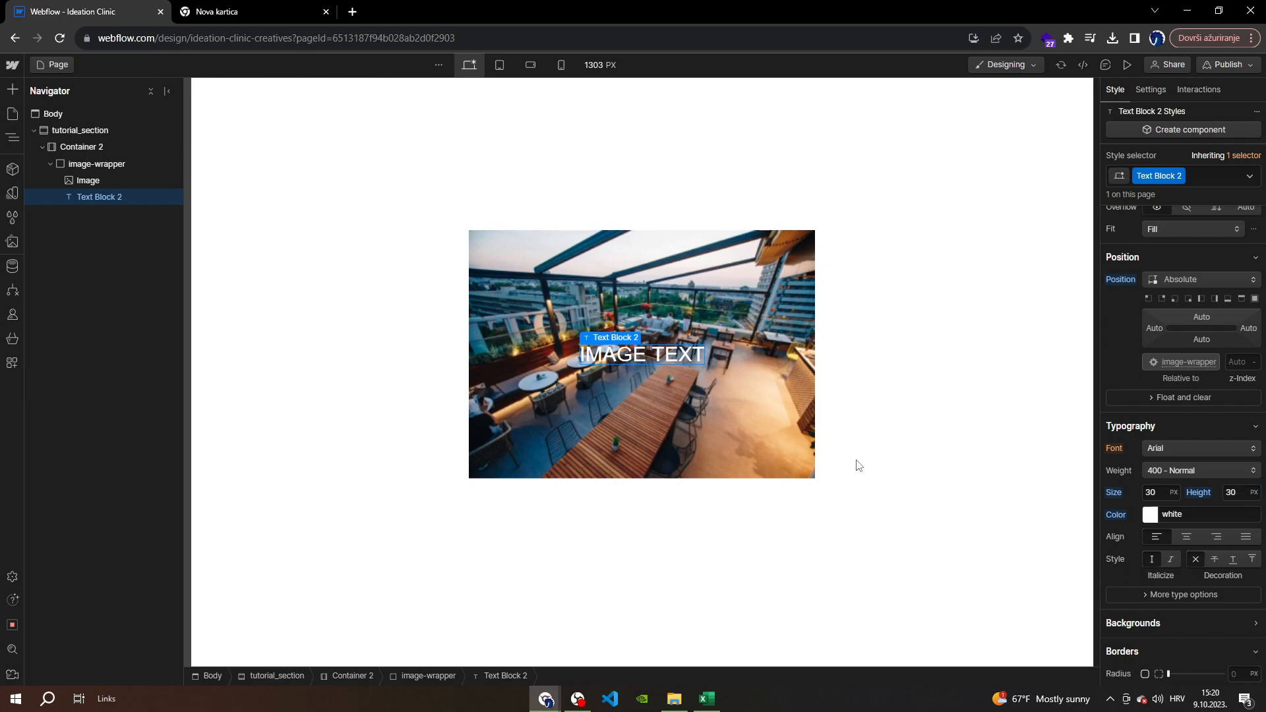
{"action": "left_click", "coordinate": [899, 433]}
{"action": "left_click", "coordinate": [726, 510]}
Try the Full absolute position preset on the IMAGE TEXT block with a top offset of 47% and a left offset of 19%
{"action": "left_click", "coordinate": [649, 355]}
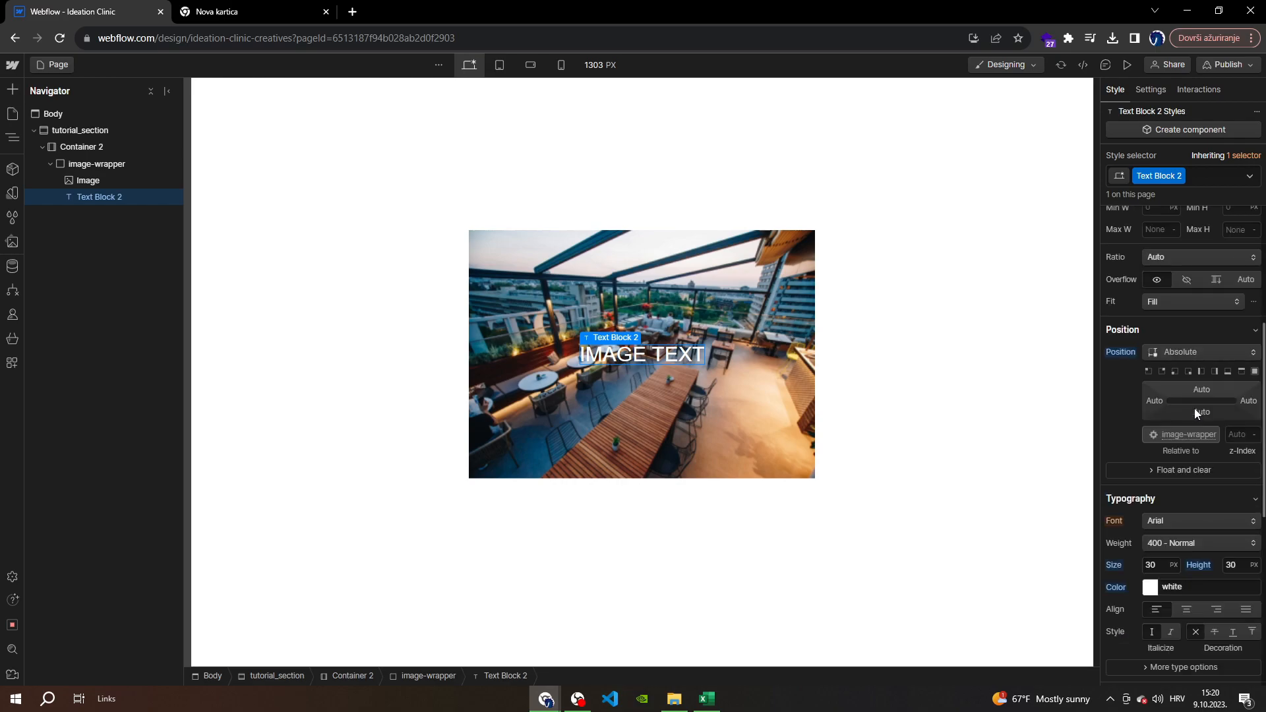
{"action": "scroll", "coordinate": [1205, 413], "scroll_direction": "up", "scroll_amount": 1}
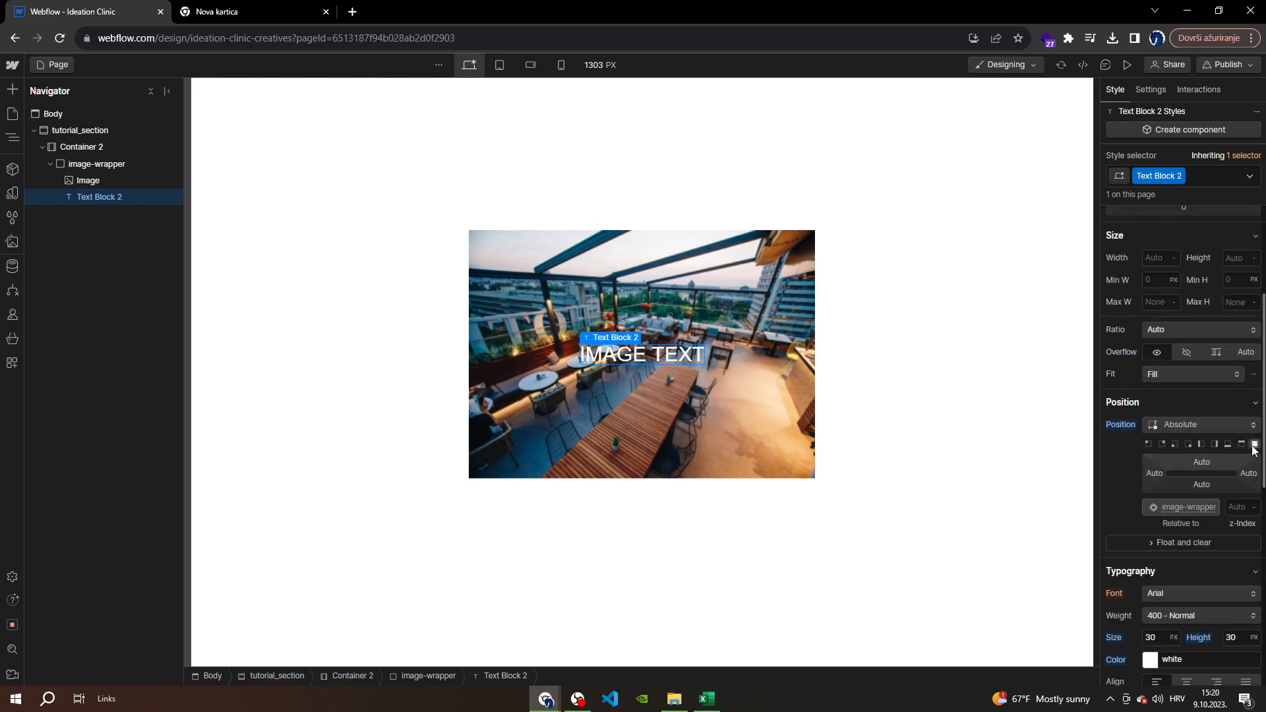
{"action": "left_click", "coordinate": [1254, 446]}
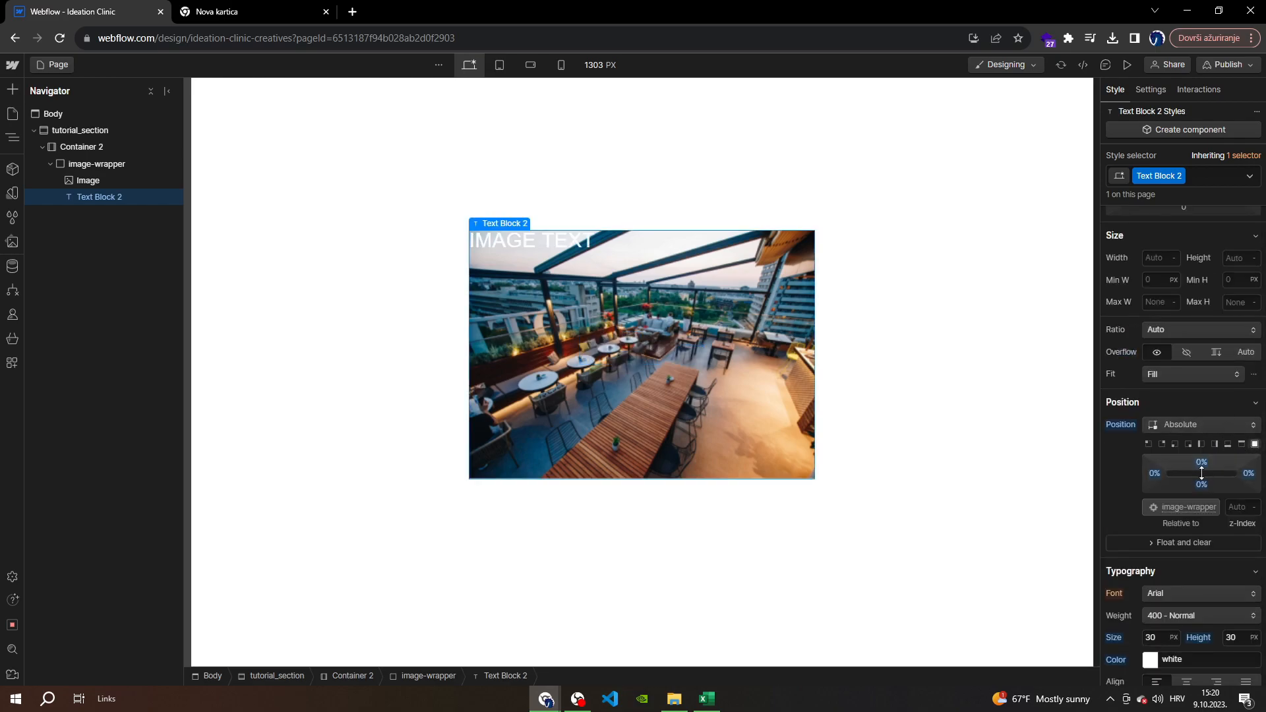
{"action": "mouse_move", "coordinate": [1201, 470]}
{"action": "left_mouse_down"}
{"action": "mouse_move", "coordinate": [1184, 507]}
{"action": "mouse_move", "coordinate": [1213, 472]}
{"action": "mouse_move", "coordinate": [1200, 473]}
{"action": "left_mouse_up"}
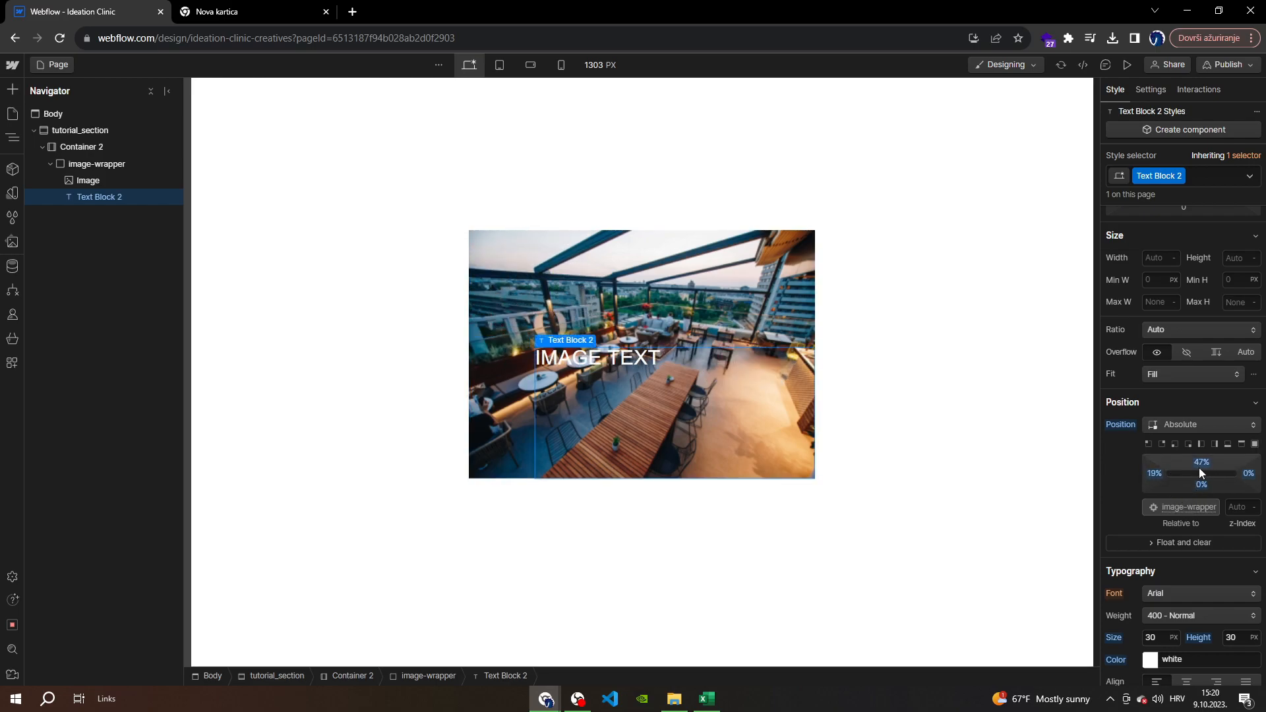
Try the Bottom left and Top right position presets on the IMAGE TEXT block and apply the Bottom preset
{"action": "left_click", "coordinate": [1175, 443]}
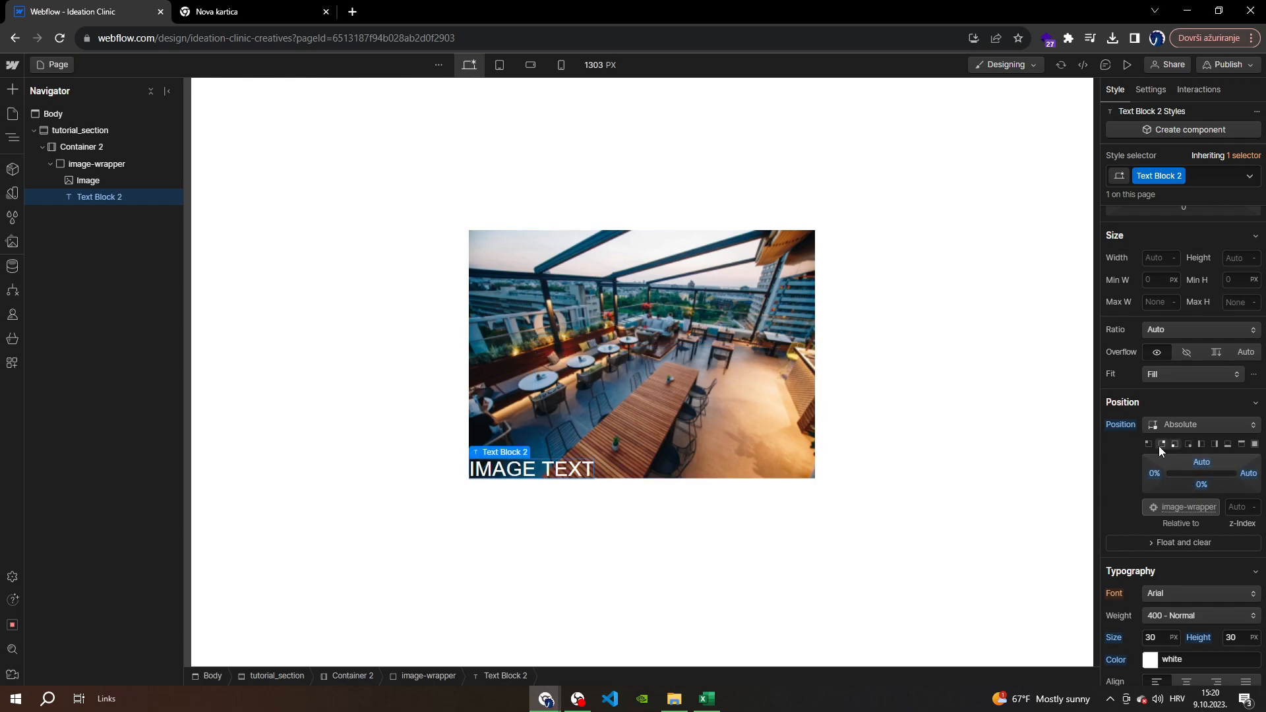
{"action": "left_click", "coordinate": [1162, 444]}
{"action": "left_click", "coordinate": [1228, 445]}
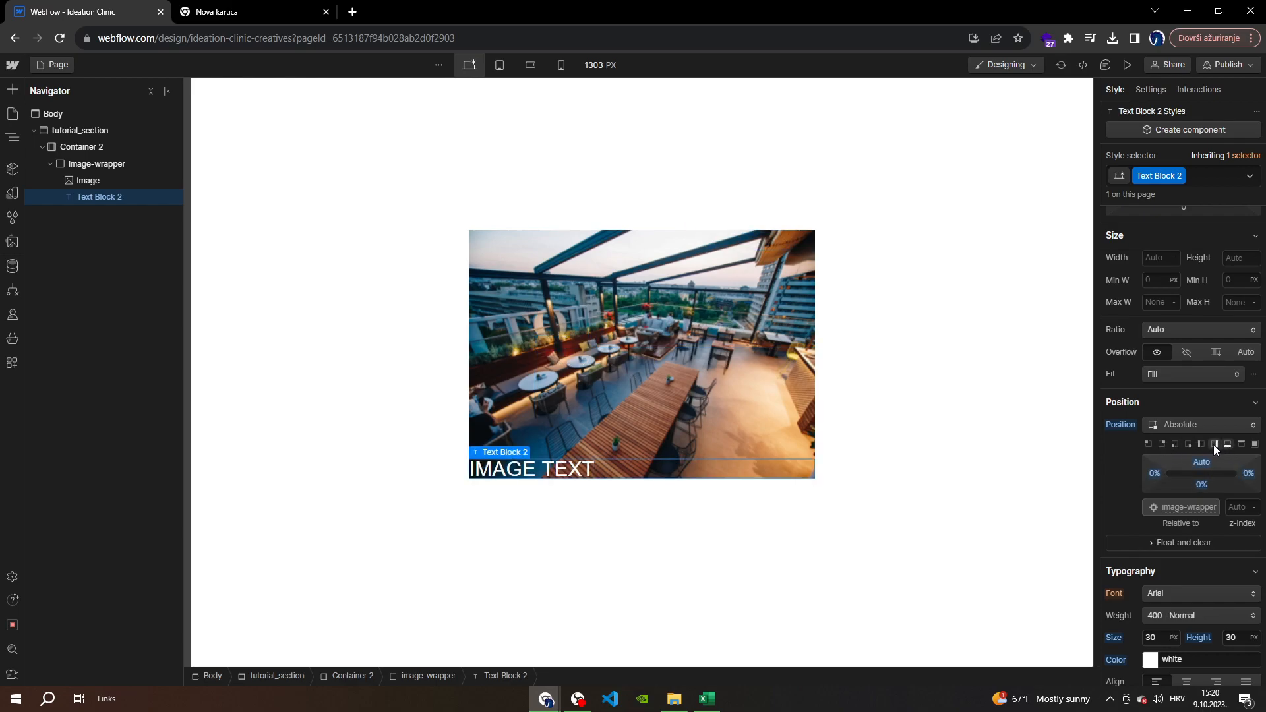